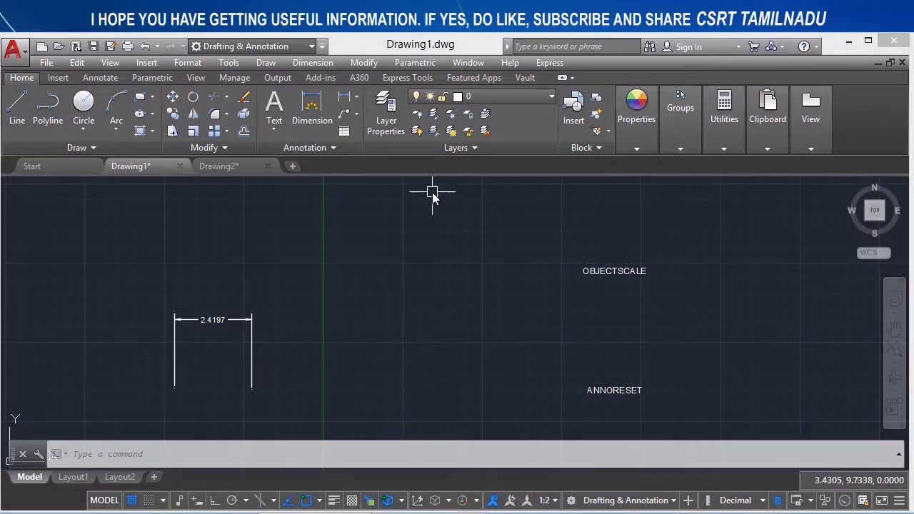
Select the 2.4197 dimension and inspect its annotative scale options in the Modify menu
{"action": "left_click", "coordinate": [366, 62]}
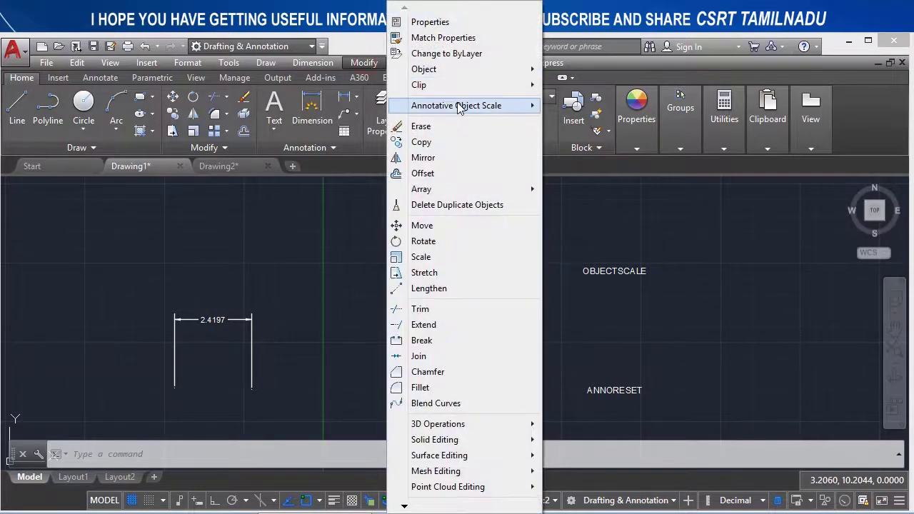
{"action": "mouse_move", "coordinate": [456, 105]}
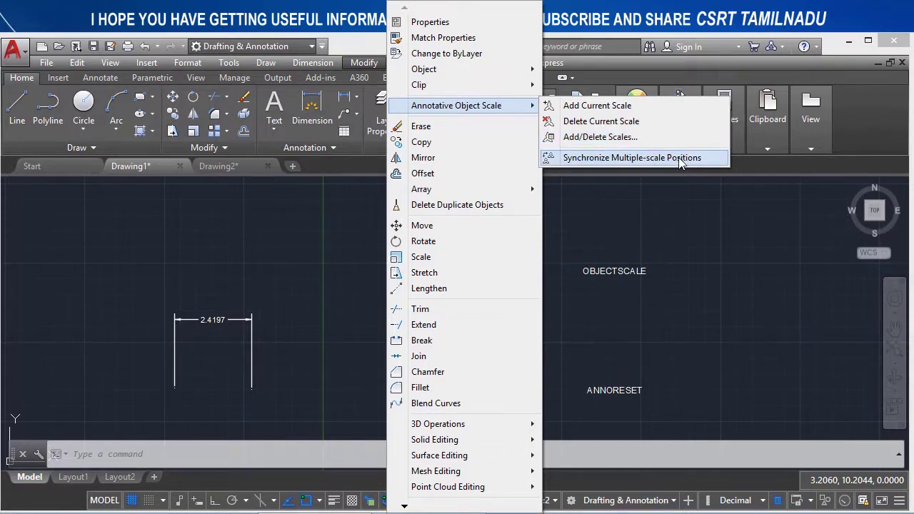
{"action": "left_click", "coordinate": [618, 156]}
{"action": "left_click", "coordinate": [310, 394]}
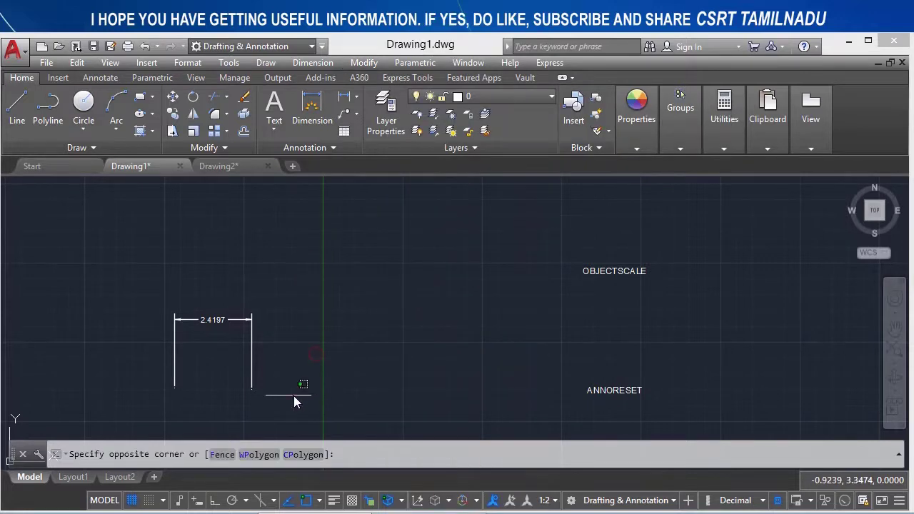
{"action": "left_click", "coordinate": [148, 324]}
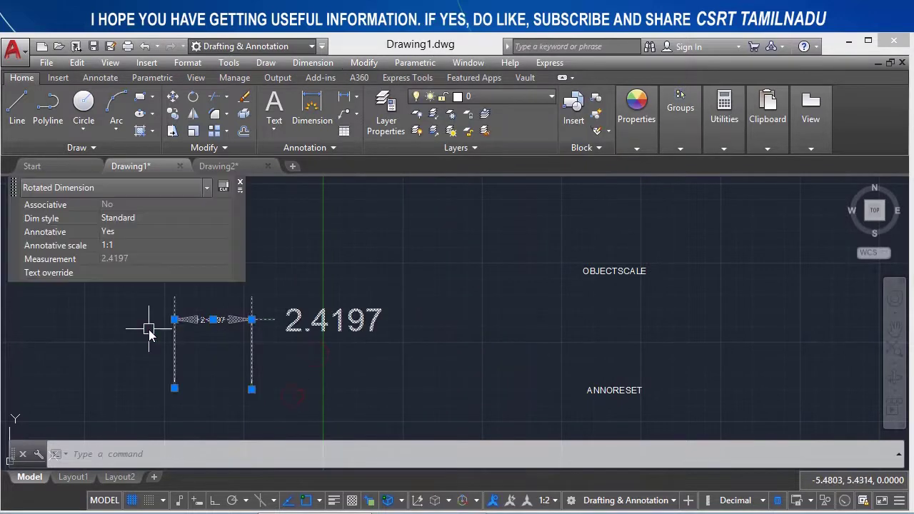
{"action": "left_click", "coordinate": [197, 240]}
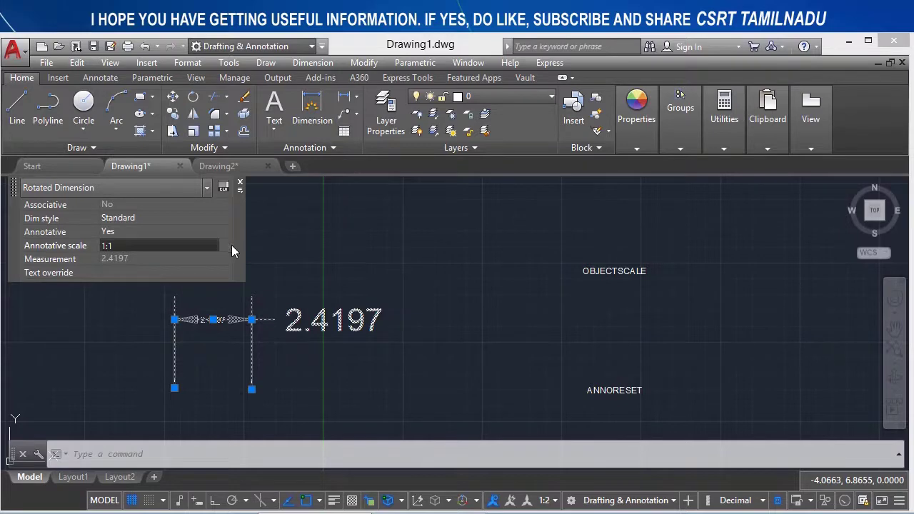
{"action": "key", "text": "Escape"}
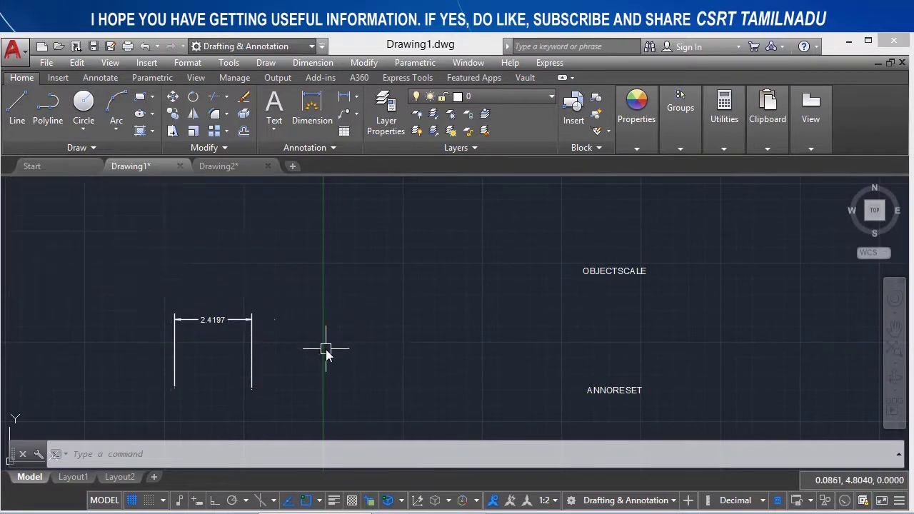
{"action": "left_click", "coordinate": [364, 62]}
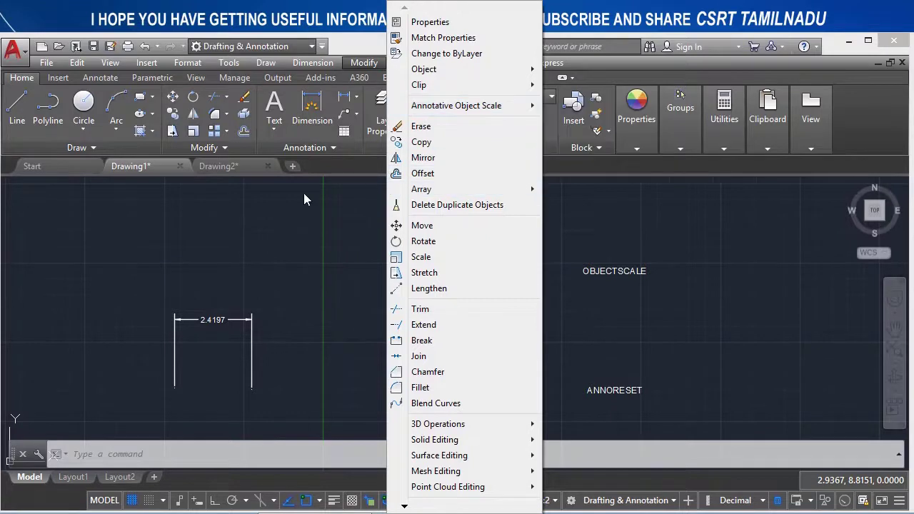
{"action": "left_click", "coordinate": [321, 228]}
{"action": "type", "text": "o"}
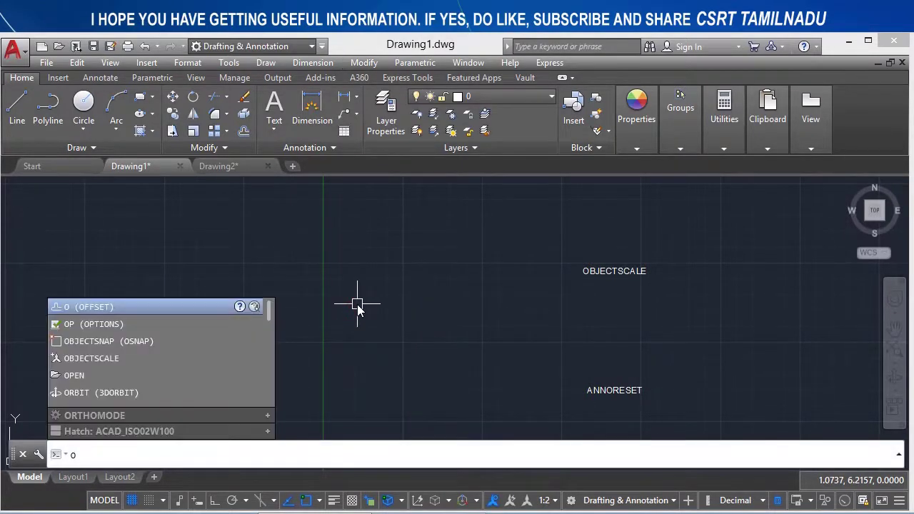
Add the 1:2 annotation scale to the 2.4197 dimension using OBJECTSCALE
{"action": "type", "text": "b"}
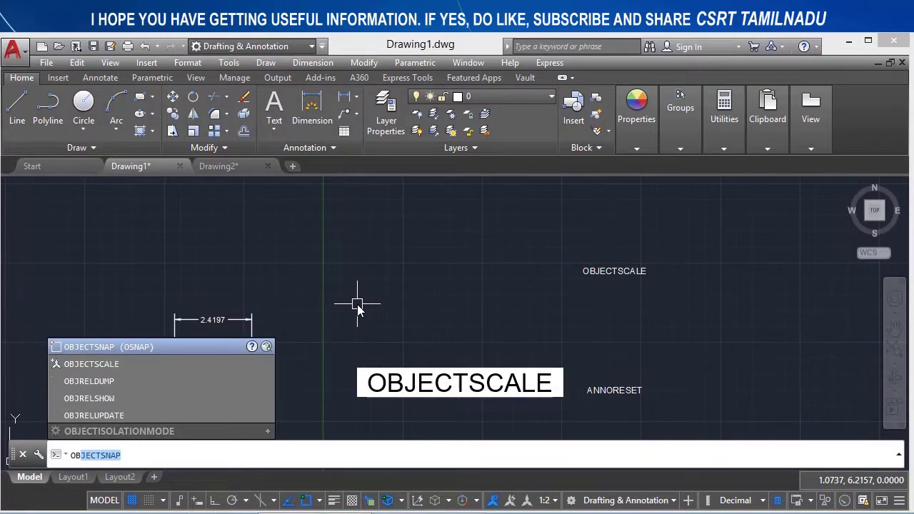
{"action": "type", "text": "JECT"}
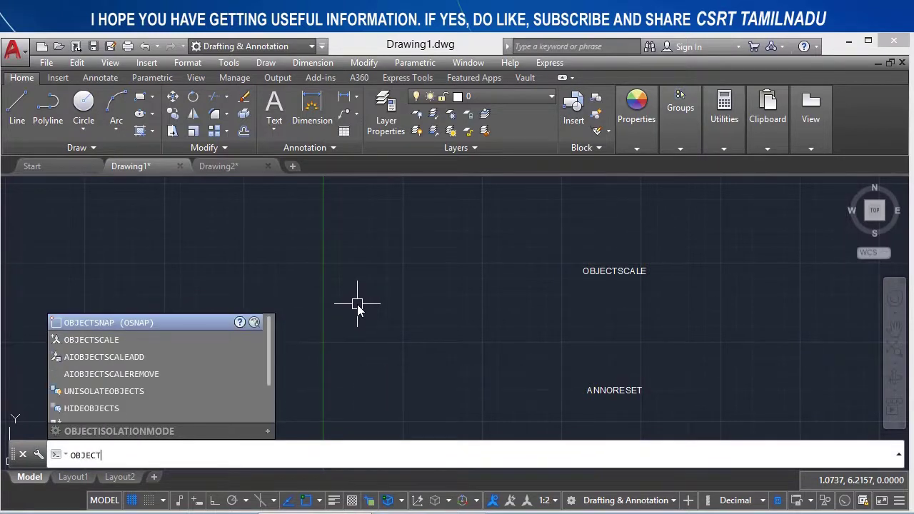
{"action": "type", "text": "SCALE"}
{"action": "key", "text": "Return"}
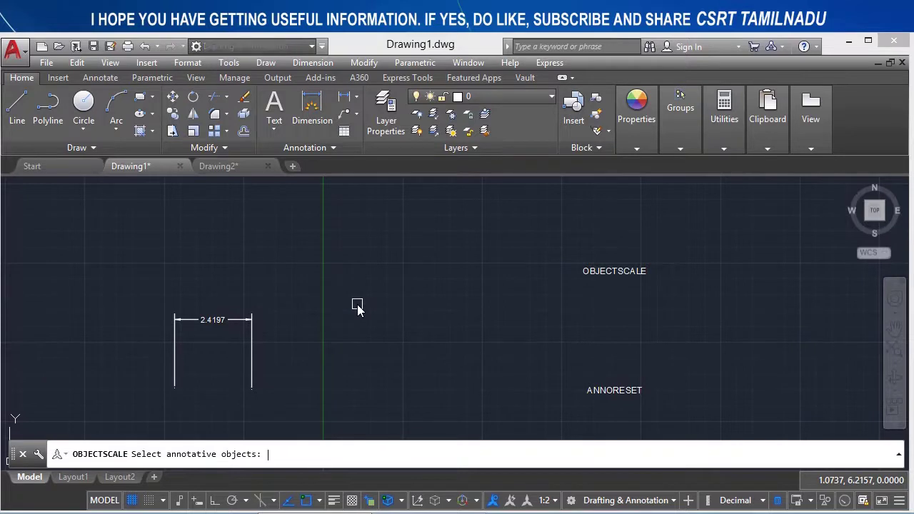
{"action": "left_click", "coordinate": [306, 395]}
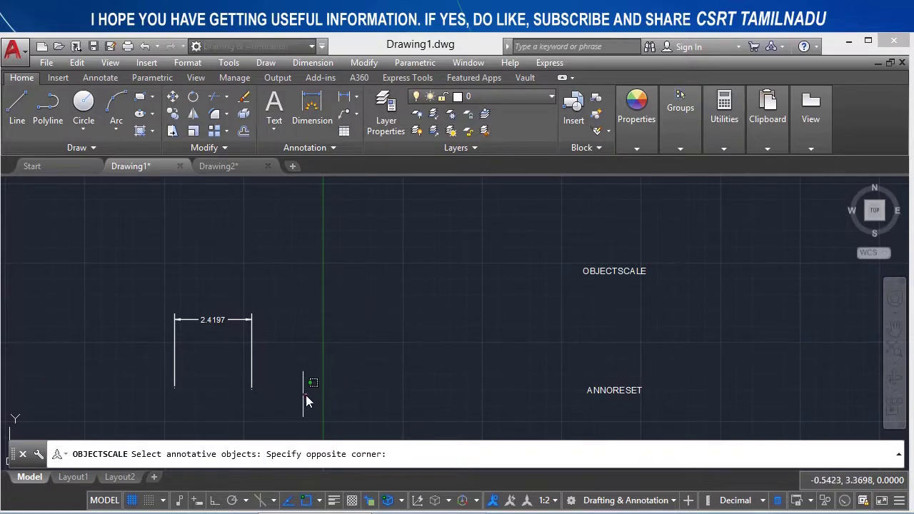
{"action": "left_click", "coordinate": [196, 332]}
{"action": "key", "text": "Return"}
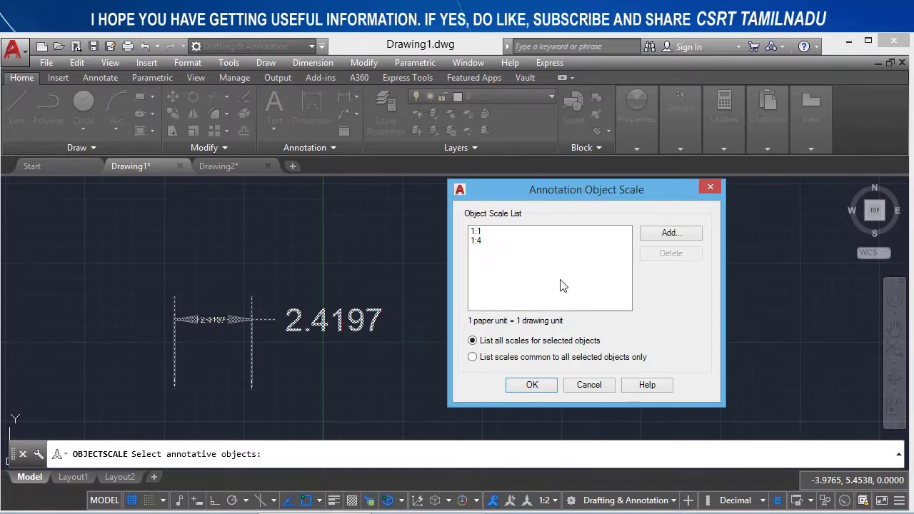
{"action": "left_click", "coordinate": [657, 233]}
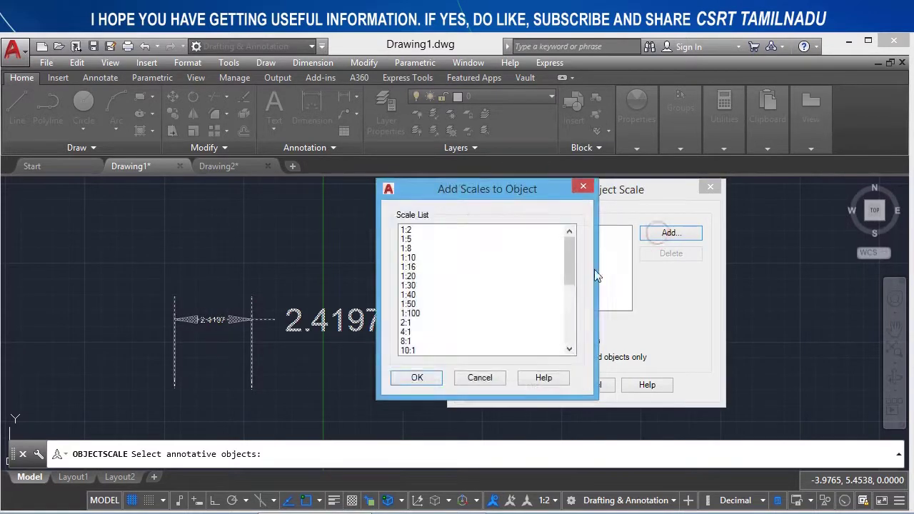
{"action": "left_click", "coordinate": [411, 231]}
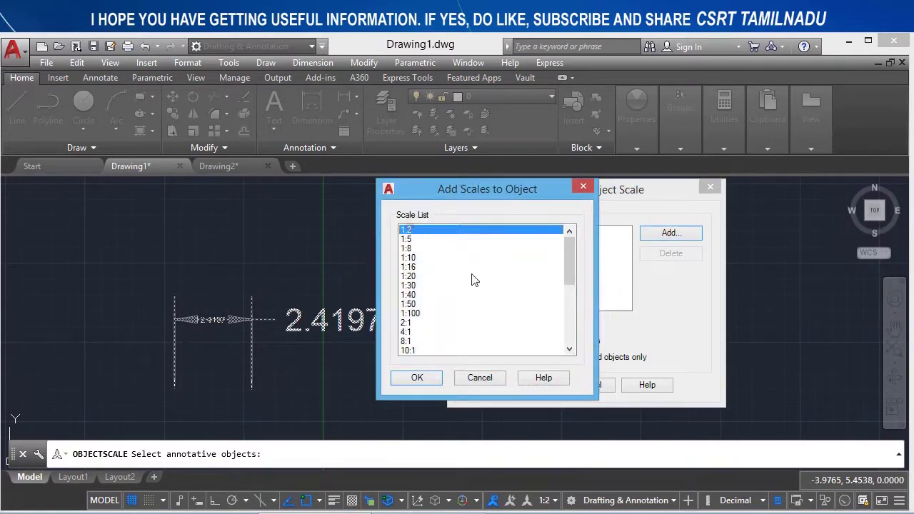
{"action": "left_click", "coordinate": [417, 378]}
{"action": "left_click", "coordinate": [532, 384]}
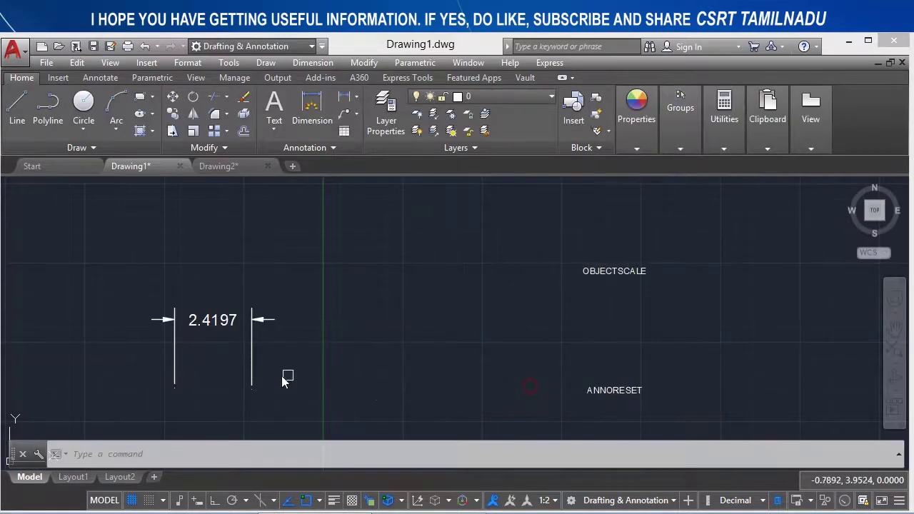
Confirm the dimension shows annotative scale 1:2, then repeat the OBJECTSCALE command
{"action": "left_click", "coordinate": [291, 389]}
{"action": "left_click", "coordinate": [170, 373]}
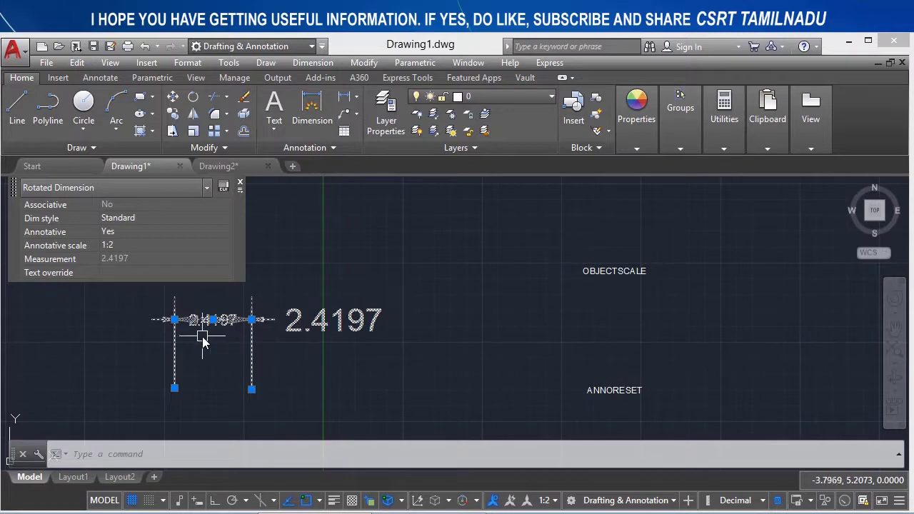
{"action": "scroll", "coordinate": [204, 342], "scroll_direction": "up", "scroll_amount": 3}
{"action": "mouse_move", "coordinate": [193, 316]}
{"action": "middle_mouse_down"}
{"action": "mouse_move", "coordinate": [337, 423]}
{"action": "mouse_move", "coordinate": [389, 434]}
{"action": "middle_mouse_up"}
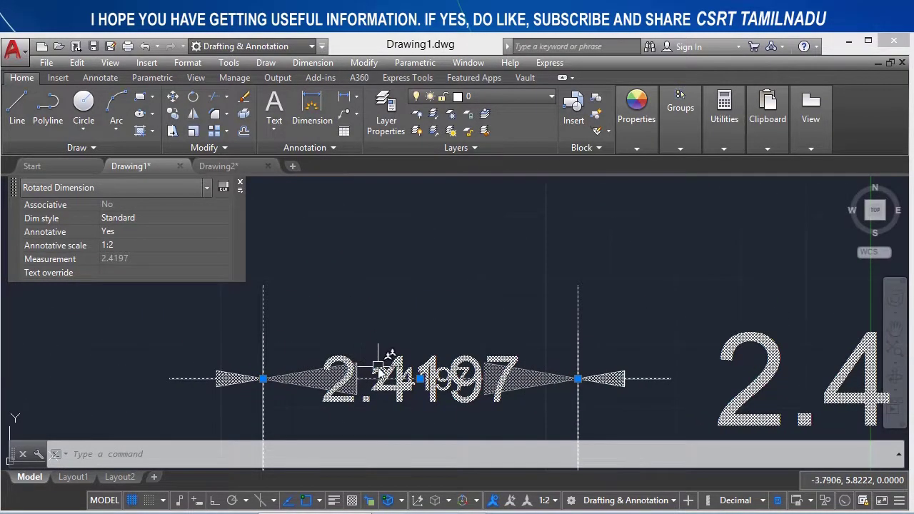
{"action": "scroll", "coordinate": [378, 367], "scroll_direction": "up", "scroll_amount": 3}
{"action": "scroll", "coordinate": [400, 368], "scroll_direction": "down", "scroll_amount": 6}
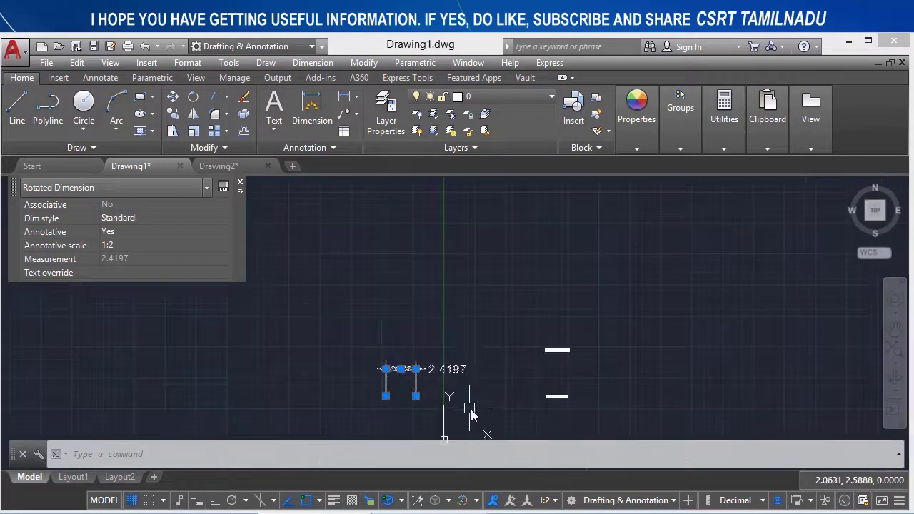
{"action": "key", "text": "Escape"}
{"action": "key", "text": "Return"}
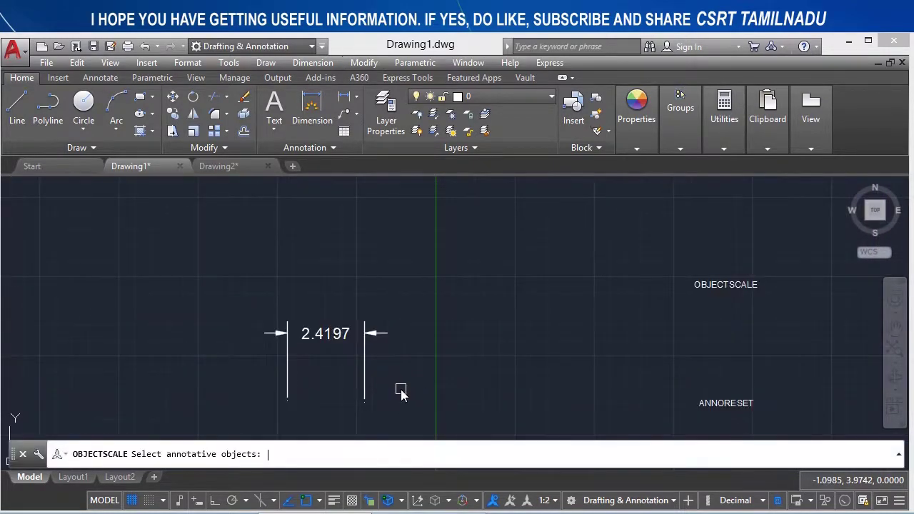
Delete the 1:4 scale from the 2.4197 dimension's object scale list
{"action": "left_click", "coordinate": [409, 410]}
{"action": "left_click", "coordinate": [312, 350]}
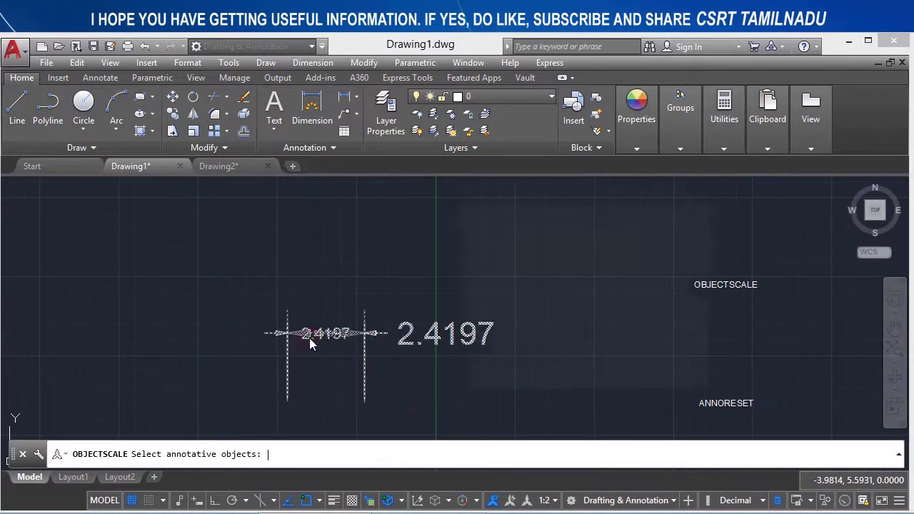
{"action": "key", "text": "Return"}
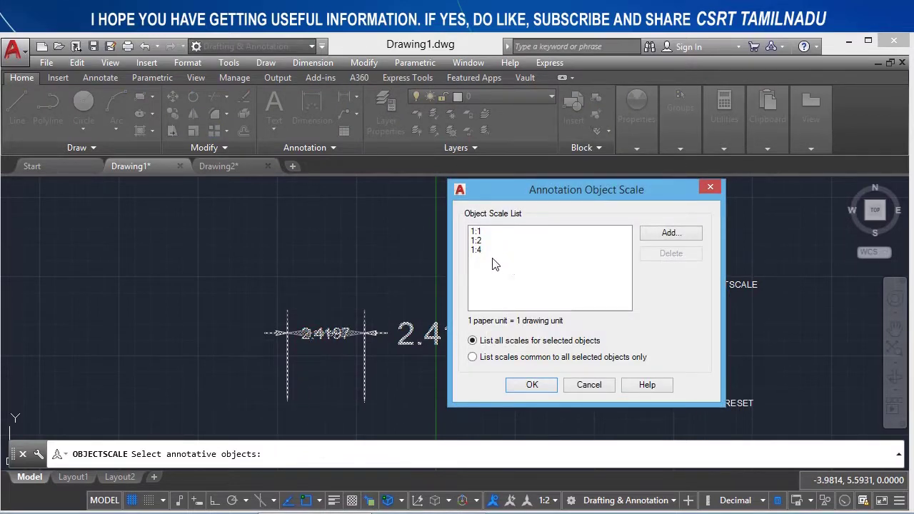
{"action": "left_click", "coordinate": [477, 250]}
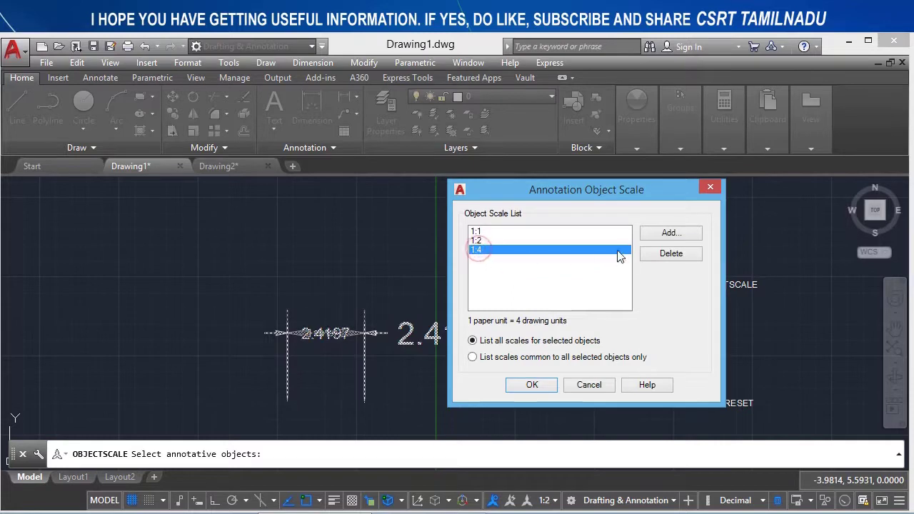
{"action": "left_click", "coordinate": [658, 256]}
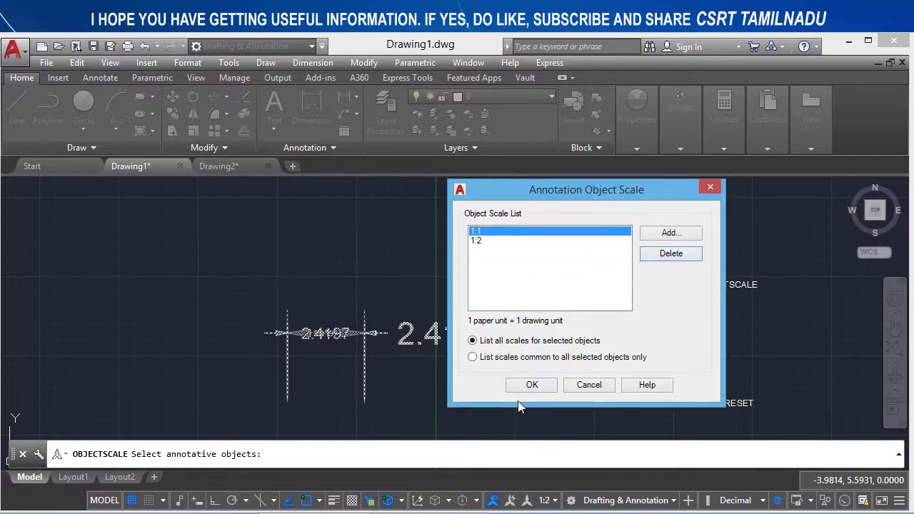
{"action": "left_click", "coordinate": [531, 383]}
Select the 2.4197 dimension and zoom around it to inspect, then deselect
{"action": "left_click", "coordinate": [293, 368]}
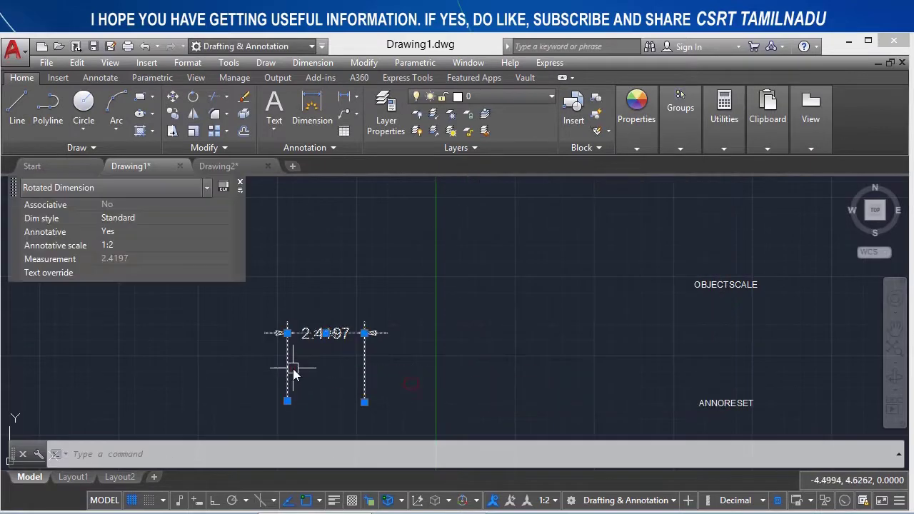
{"action": "scroll", "coordinate": [322, 326], "scroll_direction": "up", "scroll_amount": 4}
{"action": "scroll", "coordinate": [292, 364], "scroll_direction": "up", "scroll_amount": 6}
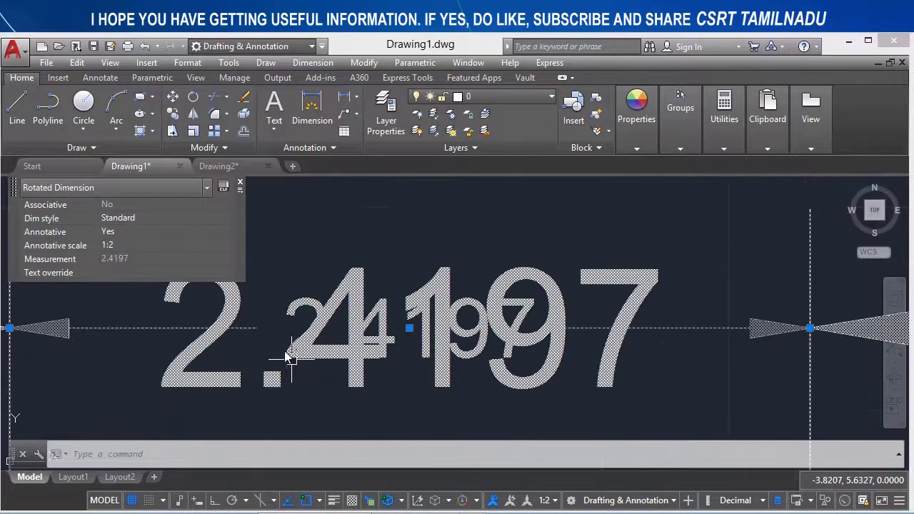
{"action": "scroll", "coordinate": [307, 306], "scroll_direction": "down", "scroll_amount": 2}
{"action": "scroll", "coordinate": [306, 304], "scroll_direction": "down", "scroll_amount": 2}
{"action": "scroll", "coordinate": [309, 314], "scroll_direction": "down", "scroll_amount": 2}
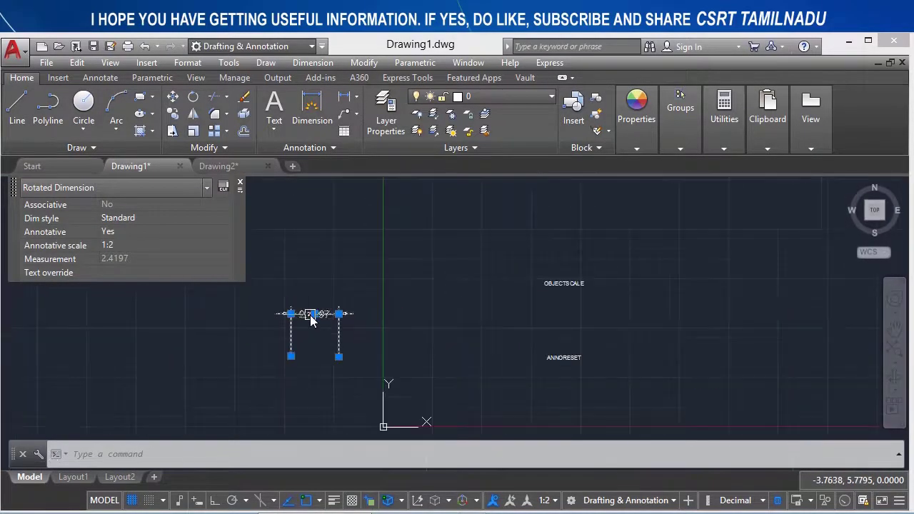
{"action": "key", "text": "Escape"}
{"action": "scroll", "coordinate": [311, 319], "scroll_direction": "up", "scroll_amount": 2}
Set the status-bar annotation scale to 1:4
{"action": "left_click", "coordinate": [716, 317]}
{"action": "left_click", "coordinate": [657, 227]}
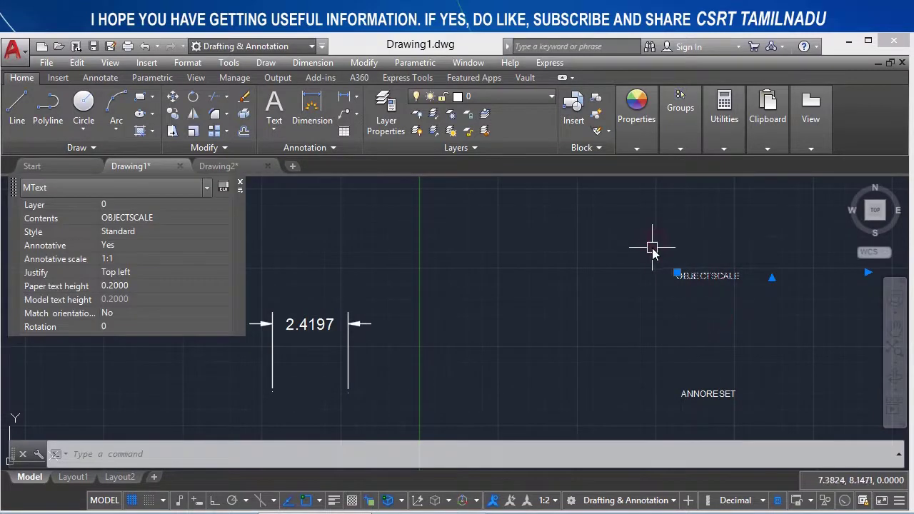
{"action": "left_click", "coordinate": [551, 501]}
{"action": "left_click", "coordinate": [537, 105]}
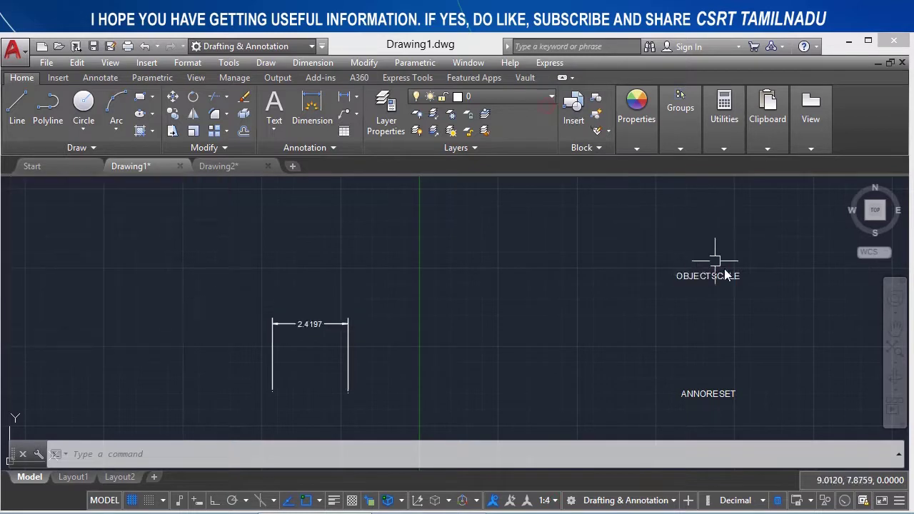
Add the current 1:4 scale to the OBJECTSCALE text with AIOBJECTSCALEADD
{"action": "left_click", "coordinate": [729, 302]}
{"action": "left_click", "coordinate": [685, 250]}
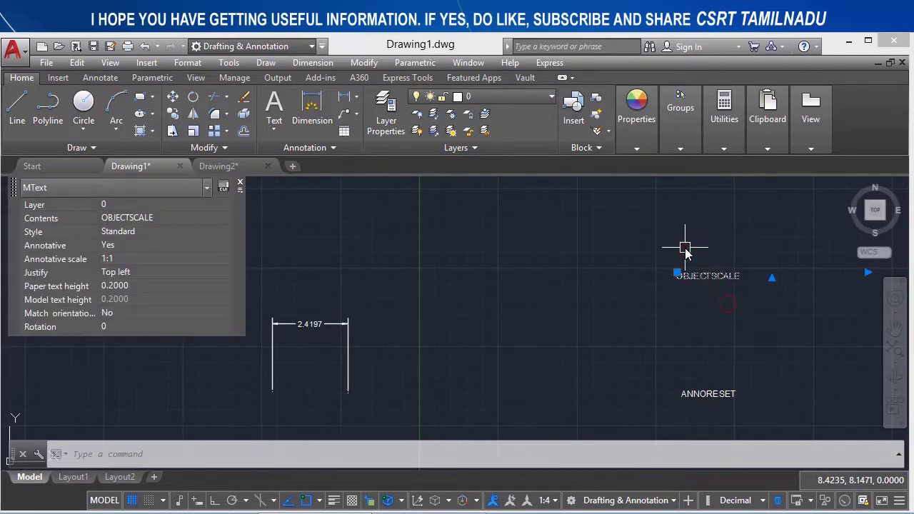
{"action": "type", "text": "AIOB"}
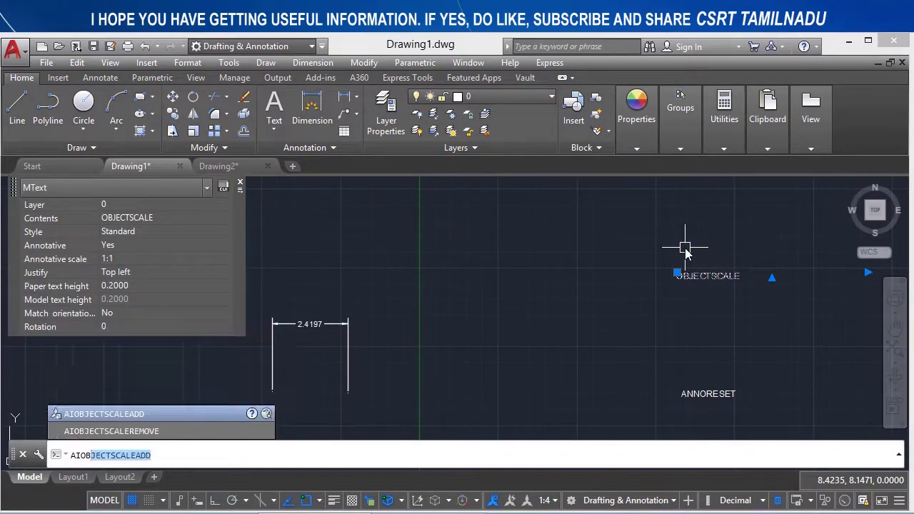
{"action": "key", "text": "Return"}
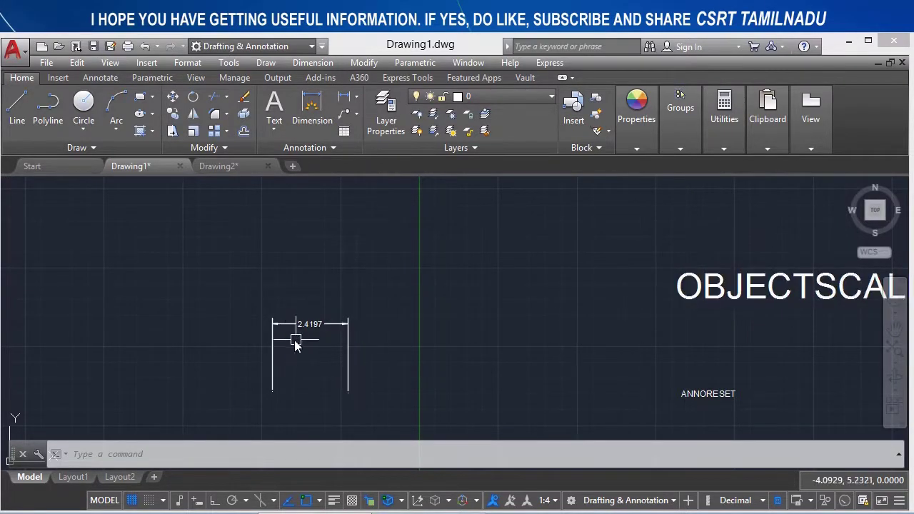
Open OBJECTSCALE for both the dimension and the OBJECTSCALE text
{"action": "left_click", "coordinate": [782, 357]}
{"action": "left_click", "coordinate": [195, 247]}
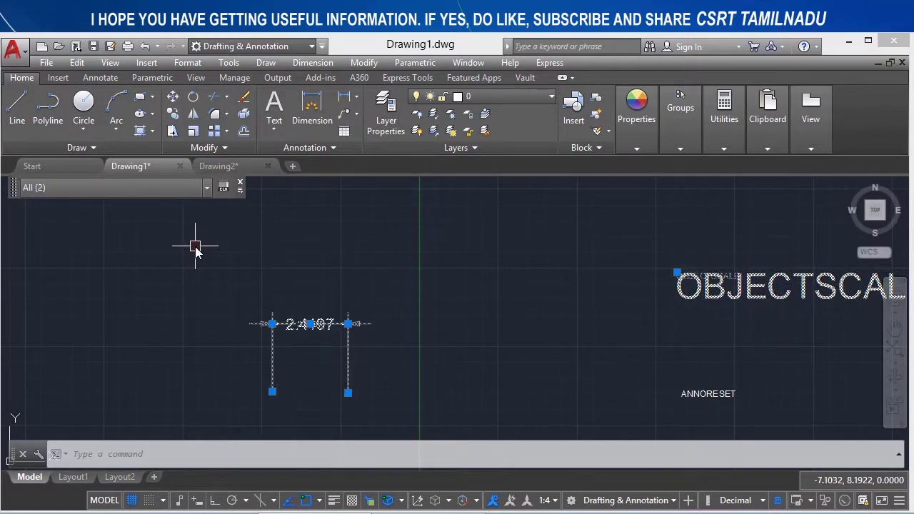
{"action": "type", "text": "OBJEC"}
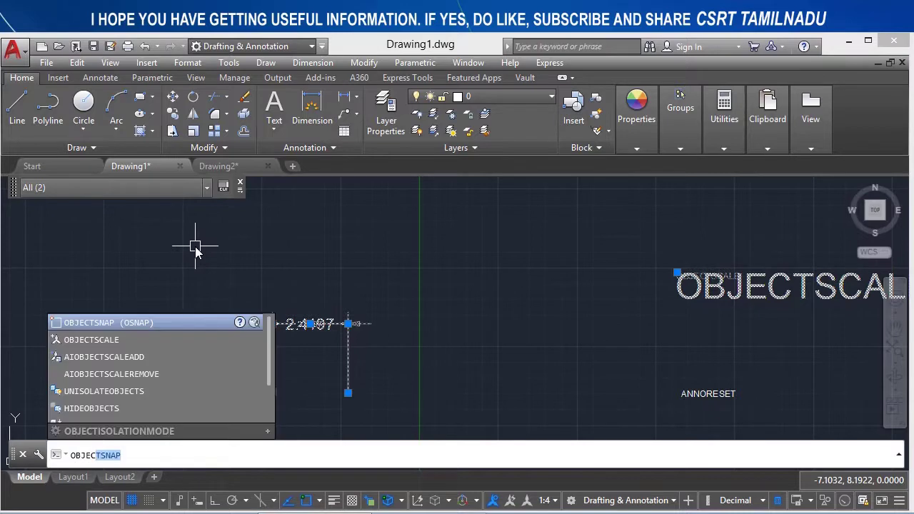
{"action": "type", "text": "TSCALE"}
{"action": "key", "text": "Return"}
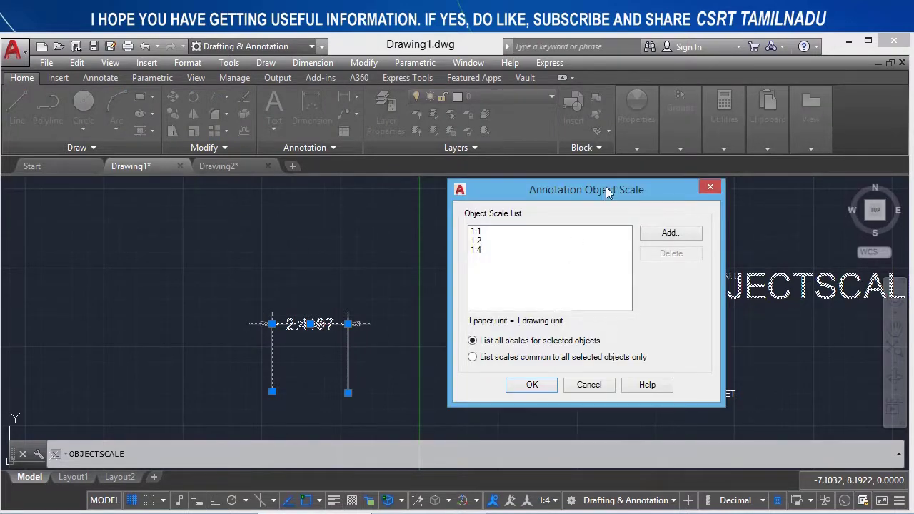
{"action": "mouse_move", "coordinate": [606, 190]}
{"action": "left_mouse_down"}
{"action": "mouse_move", "coordinate": [256, 71]}
{"action": "mouse_move", "coordinate": [270, 65]}
{"action": "left_mouse_up"}
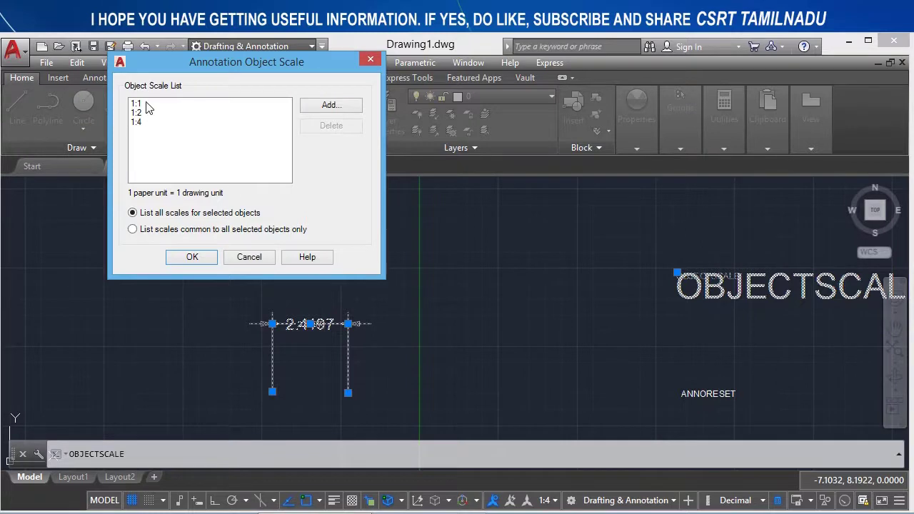
Delete the 1:4 scale from both objects and confirm the scale list
{"action": "left_click", "coordinate": [177, 236]}
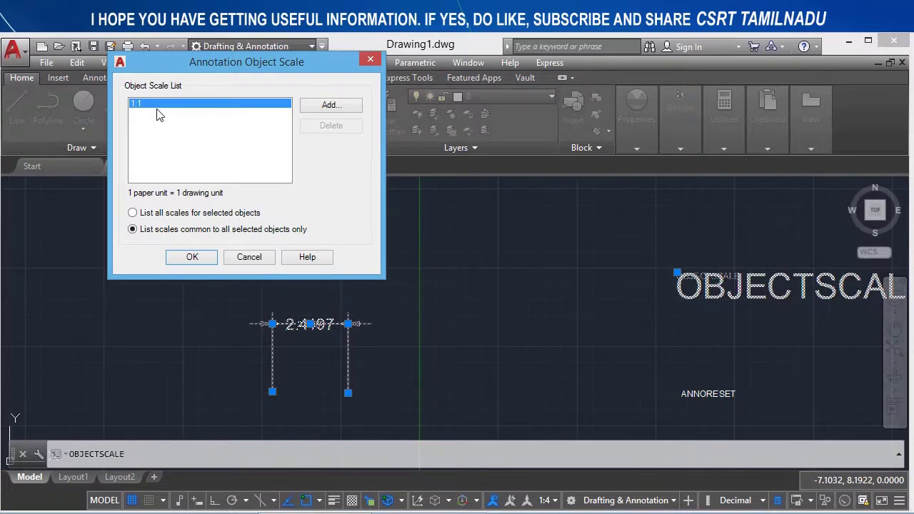
{"action": "left_click", "coordinate": [198, 213]}
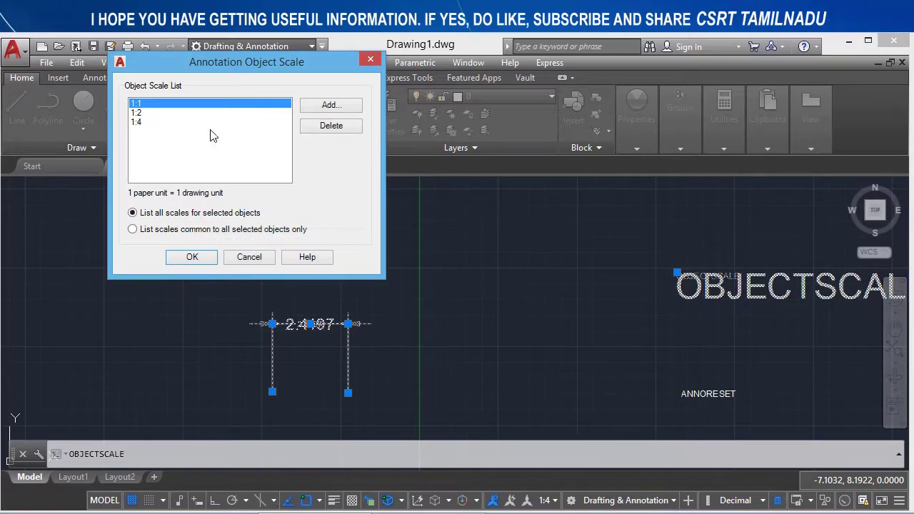
{"action": "left_click", "coordinate": [162, 123]}
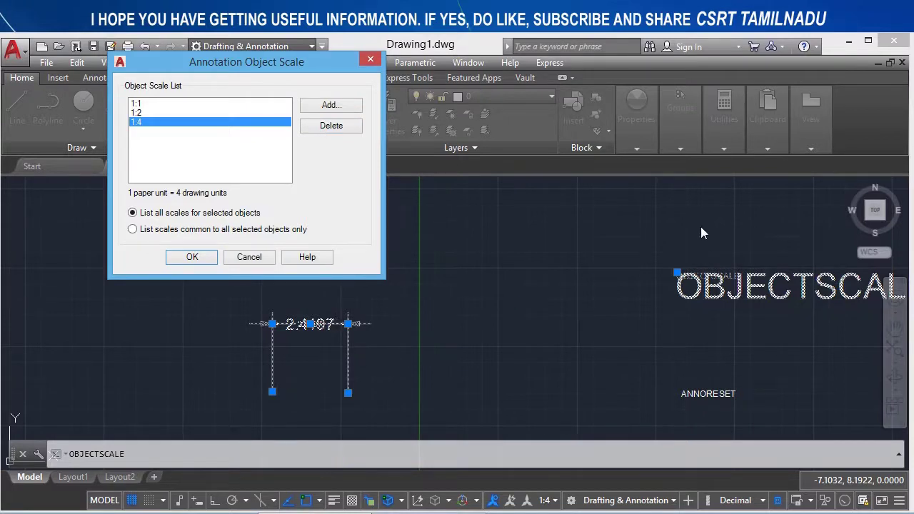
{"action": "left_click", "coordinate": [331, 126]}
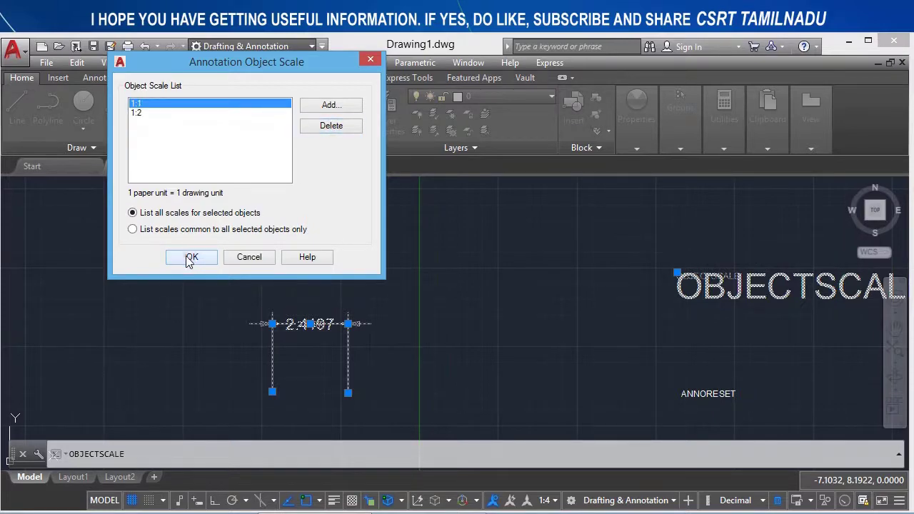
{"action": "left_click", "coordinate": [190, 259]}
{"action": "left_click", "coordinate": [735, 307]}
Switch the annotation scale to 1:2
{"action": "left_click", "coordinate": [629, 218]}
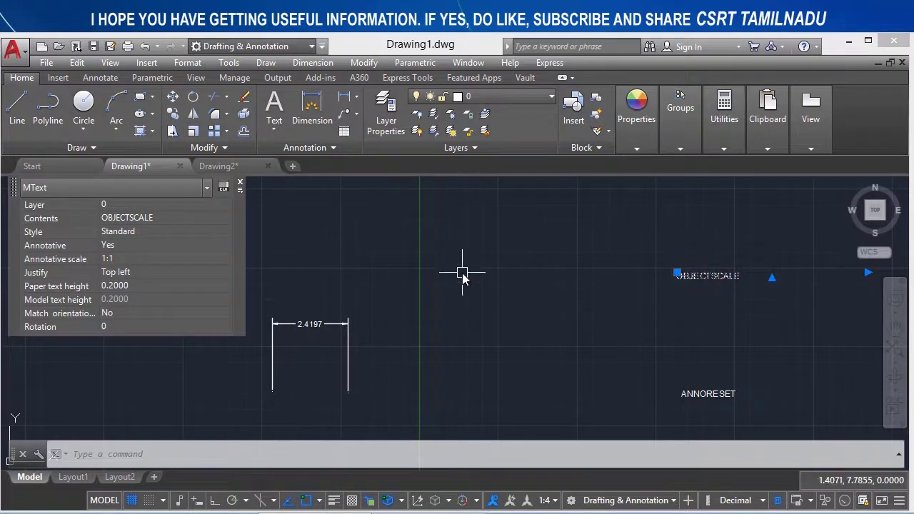
{"action": "key", "text": "Escape"}
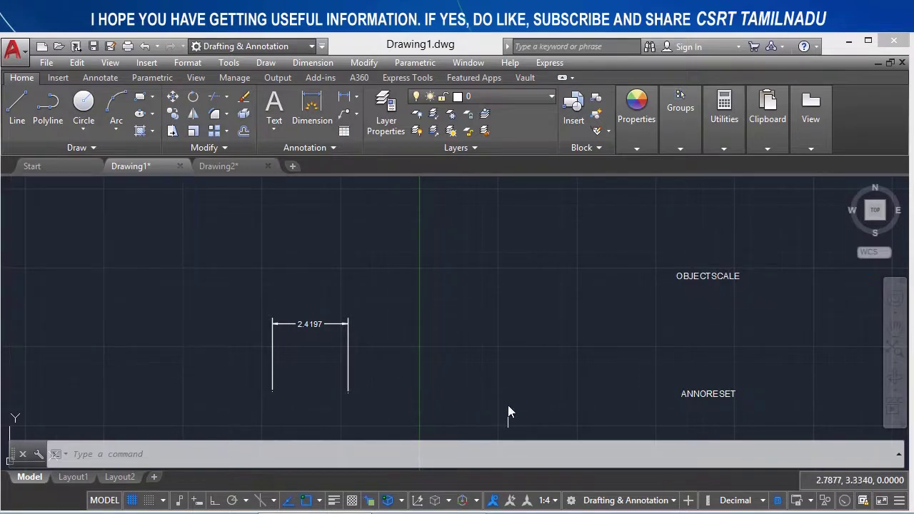
{"action": "left_click", "coordinate": [559, 502]}
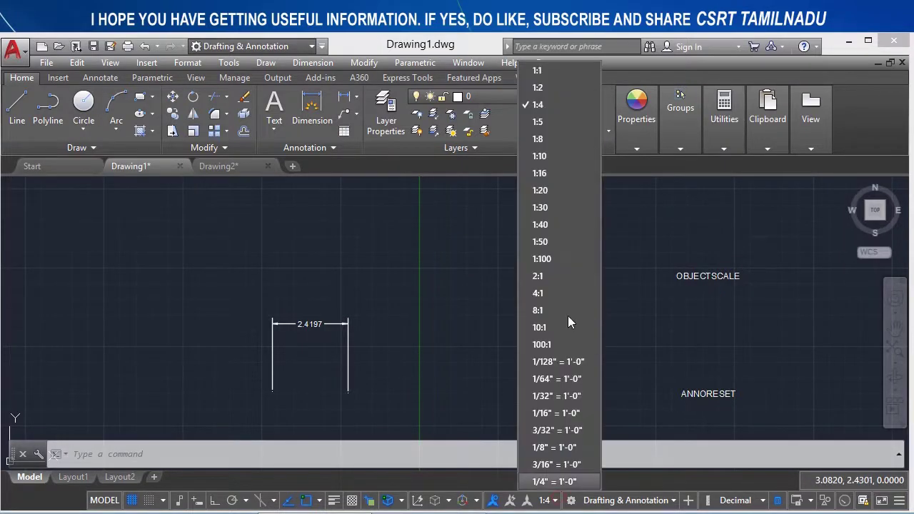
{"action": "left_click", "coordinate": [554, 88]}
Move the 2.4197 dimension text right of the dimension line at 1:2
{"action": "scroll", "coordinate": [289, 337], "scroll_direction": "up", "scroll_amount": 4}
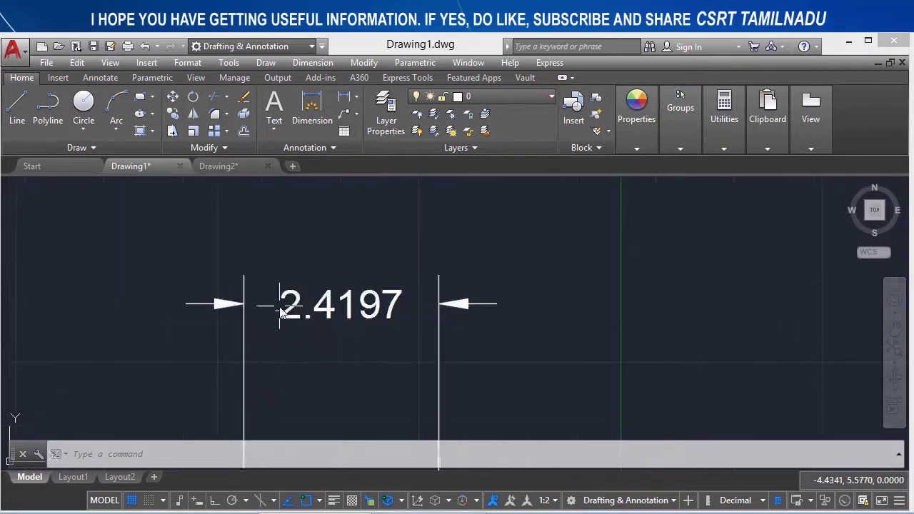
{"action": "left_click", "coordinate": [473, 350]}
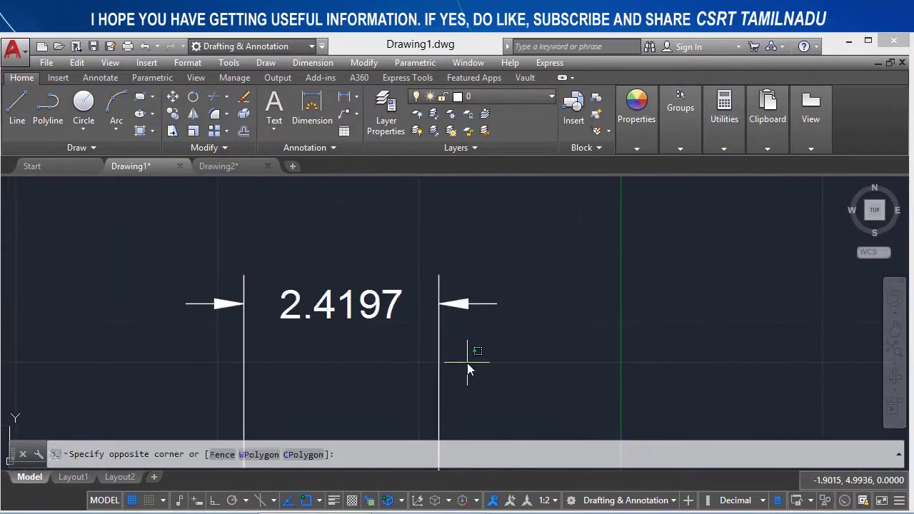
{"action": "left_click", "coordinate": [206, 320]}
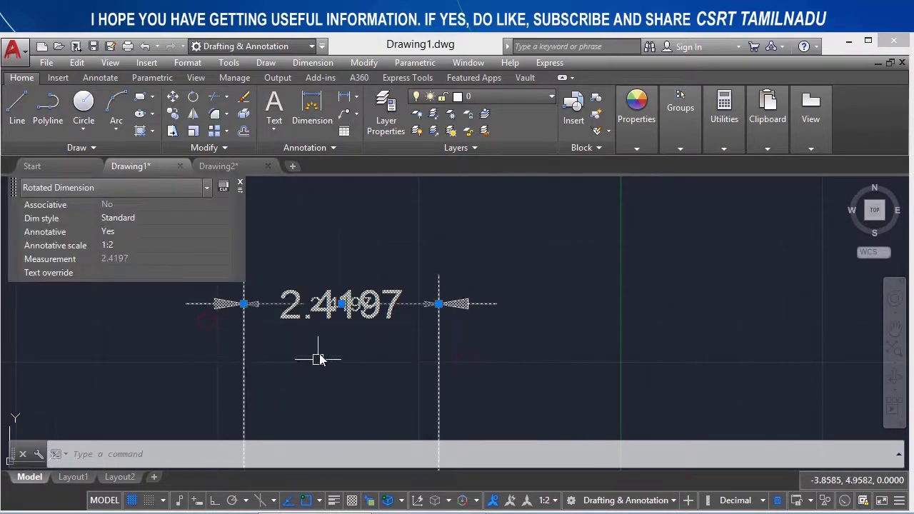
{"action": "left_click", "coordinate": [341, 304]}
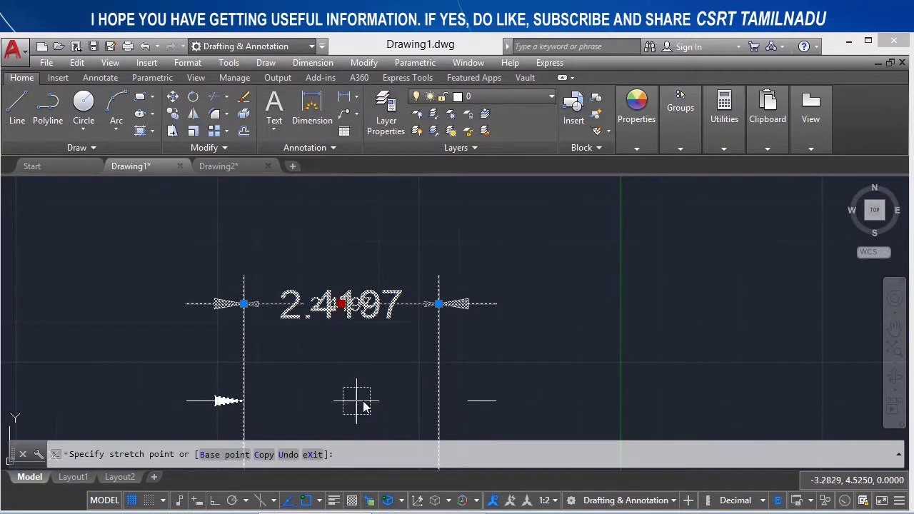
{"action": "left_click", "coordinate": [511, 400]}
{"action": "left_click", "coordinate": [510, 400]}
{"action": "scroll", "coordinate": [387, 398], "scroll_direction": "down", "scroll_amount": 3}
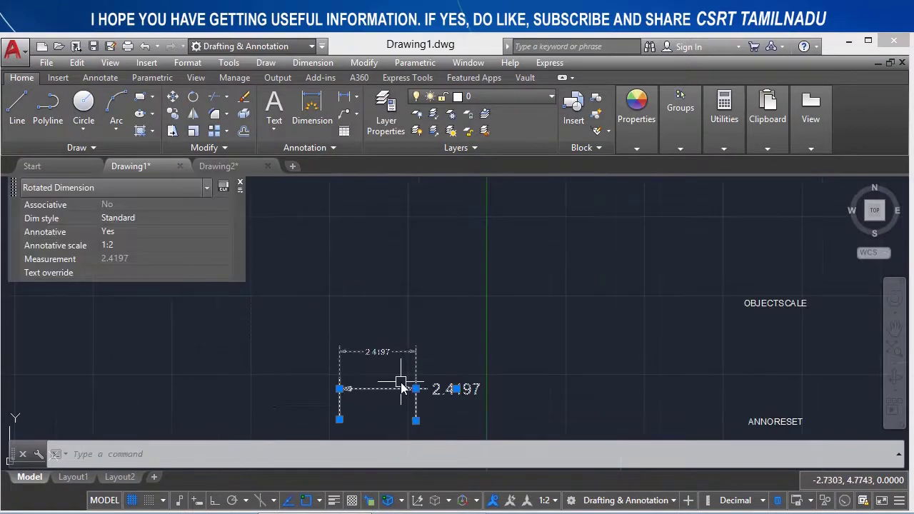
{"action": "key", "text": "Escape"}
Reselect the dimension, readjust its text position, and deselect it
{"action": "left_click", "coordinate": [447, 417]}
{"action": "left_click", "coordinate": [353, 407]}
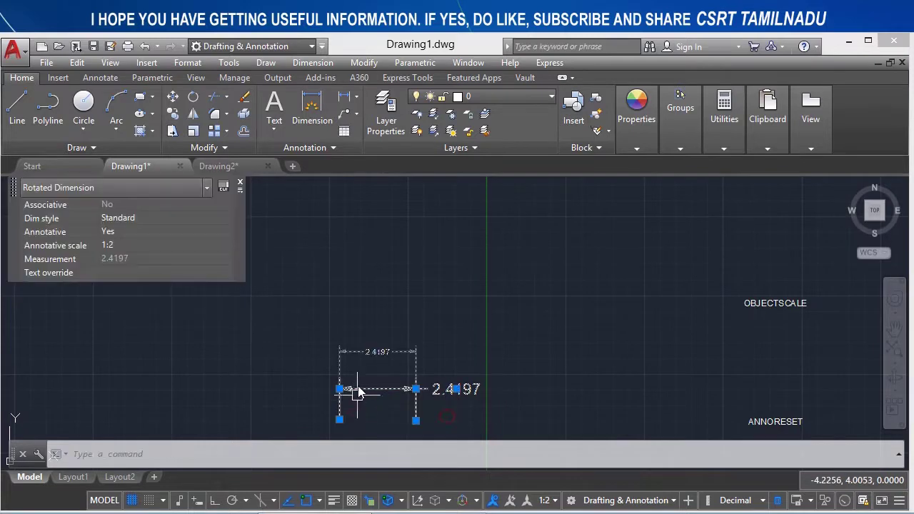
{"action": "left_click", "coordinate": [363, 352]}
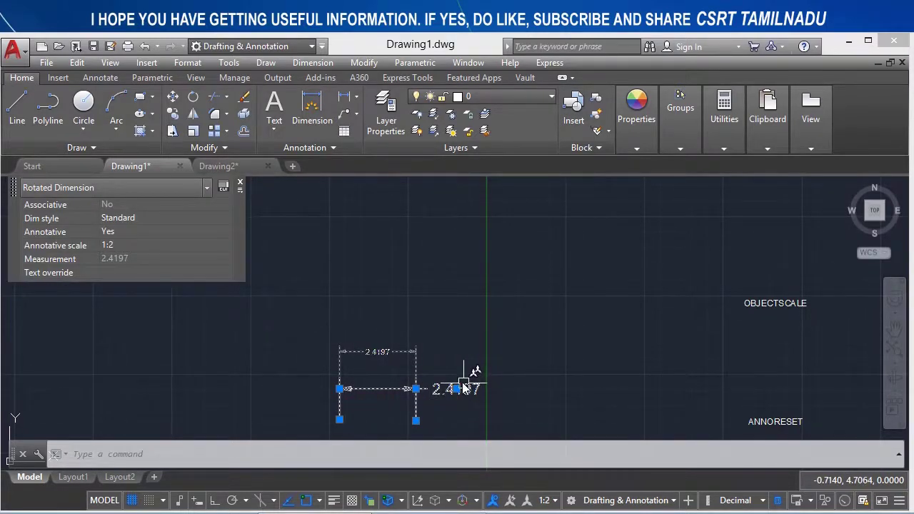
{"action": "key", "text": "Escape"}
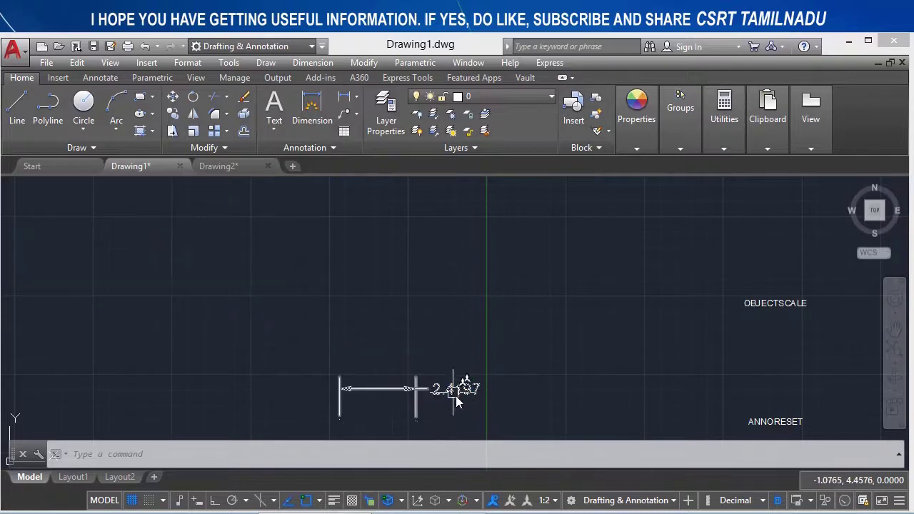
{"action": "left_click", "coordinate": [442, 417]}
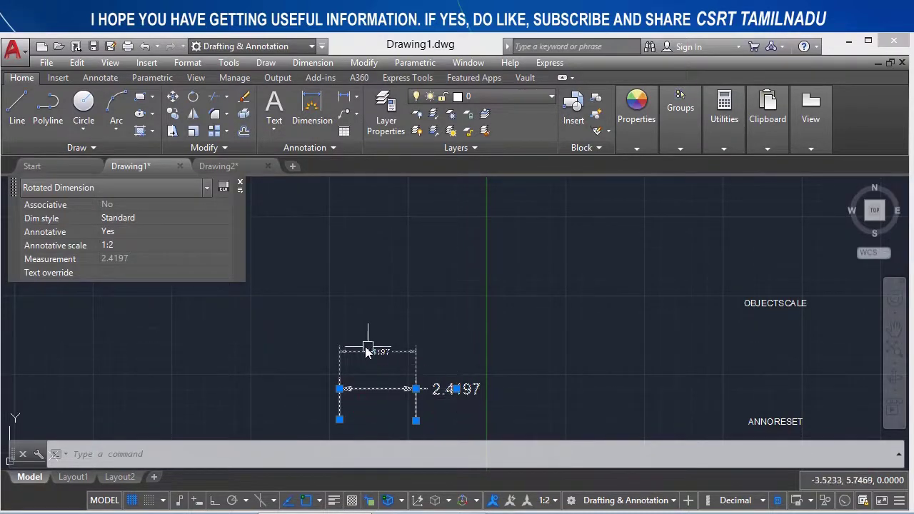
{"action": "key", "text": "Escape"}
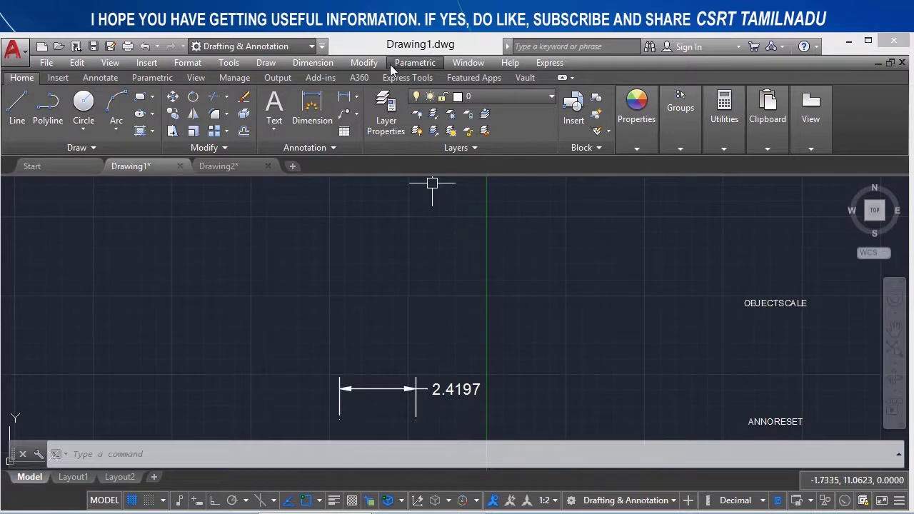
Look over the Annotative Object Scale options without choosing any
{"action": "left_click", "coordinate": [371, 63]}
{"action": "mouse_move", "coordinate": [456, 106]}
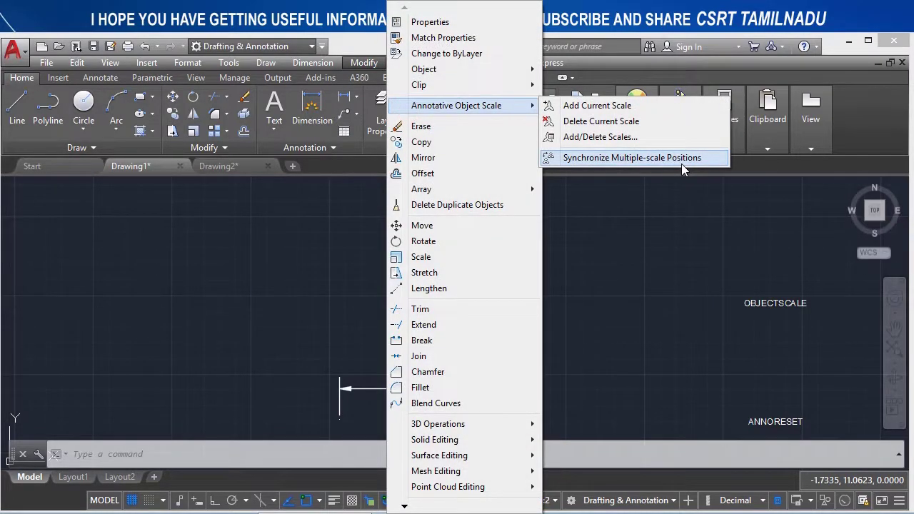
{"action": "left_click", "coordinate": [650, 209]}
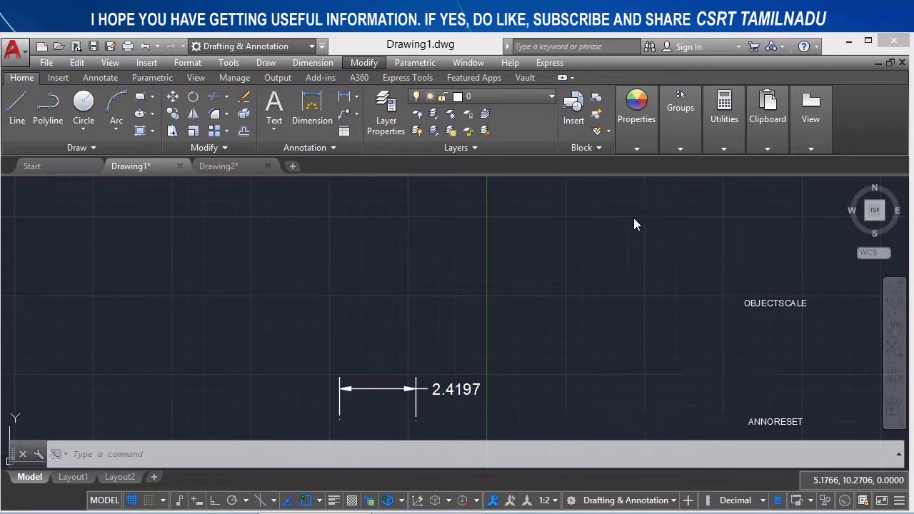
{"action": "left_click", "coordinate": [582, 277]}
{"action": "left_click", "coordinate": [556, 314]}
Run ANNORESET on the 2.4197 dimension
{"action": "type", "text": "AN"}
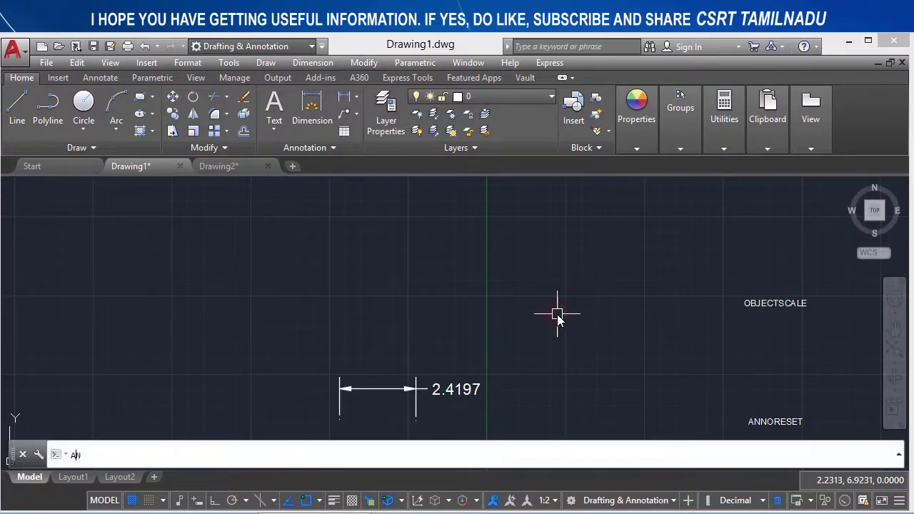
{"action": "type", "text": "NORESET"}
{"action": "key", "text": "Return"}
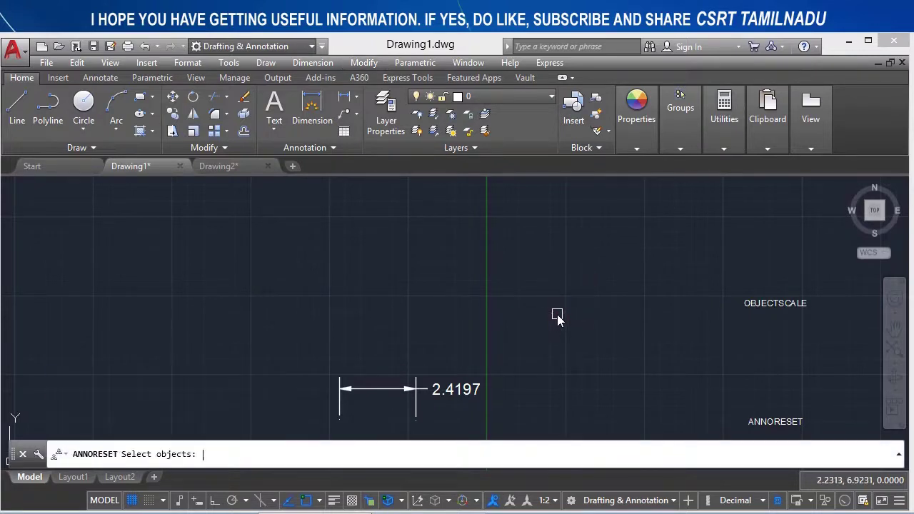
{"action": "left_click", "coordinate": [464, 420]}
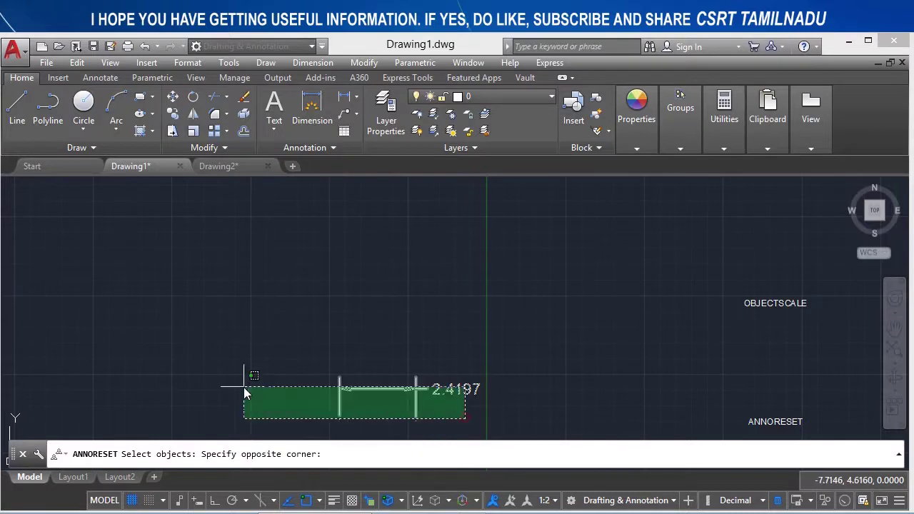
{"action": "left_click", "coordinate": [243, 375]}
{"action": "key", "text": "Return"}
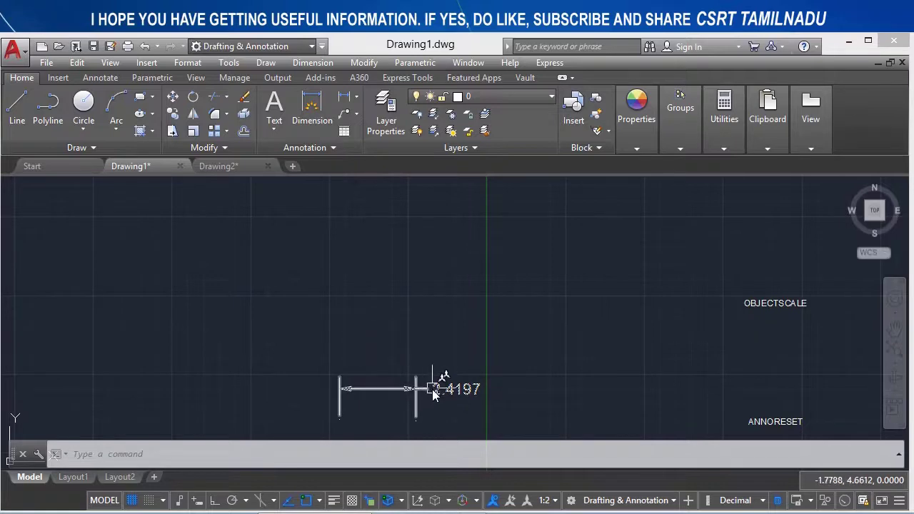
Move the 1:2 dimension text between the extension lines
{"action": "left_click", "coordinate": [430, 418]}
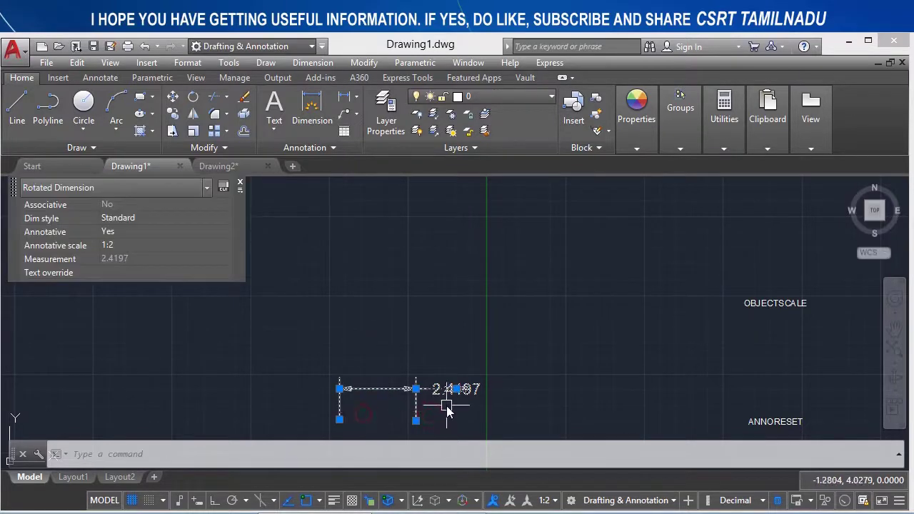
{"action": "scroll", "coordinate": [446, 405], "scroll_direction": "up", "scroll_amount": 3}
{"action": "scroll", "coordinate": [449, 400], "scroll_direction": "up", "scroll_amount": 2}
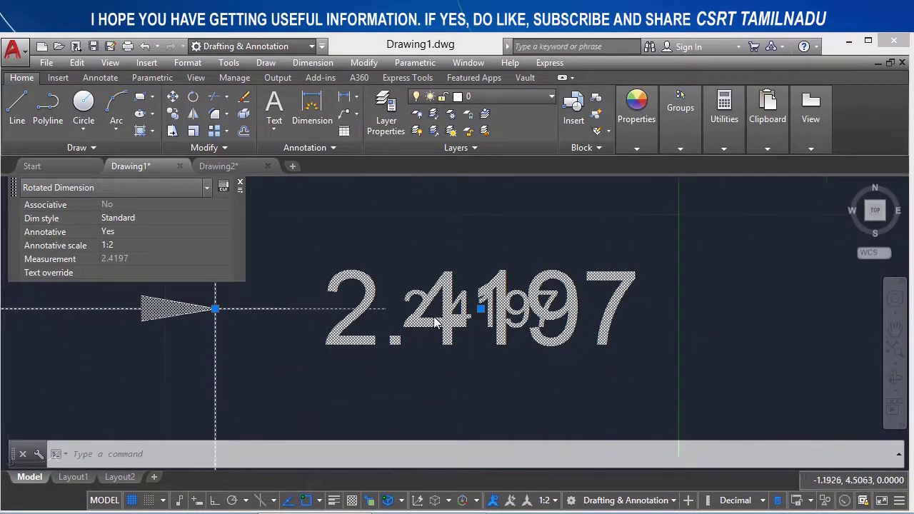
{"action": "scroll", "coordinate": [437, 323], "scroll_direction": "down", "scroll_amount": 3}
{"action": "scroll", "coordinate": [457, 364], "scroll_direction": "up", "scroll_amount": 1}
{"action": "scroll", "coordinate": [404, 336], "scroll_direction": "down", "scroll_amount": 1}
{"action": "middle_click_drag", "start_coordinate": [433, 357], "coordinate": [606, 392]}
{"action": "left_click", "coordinate": [632, 350]}
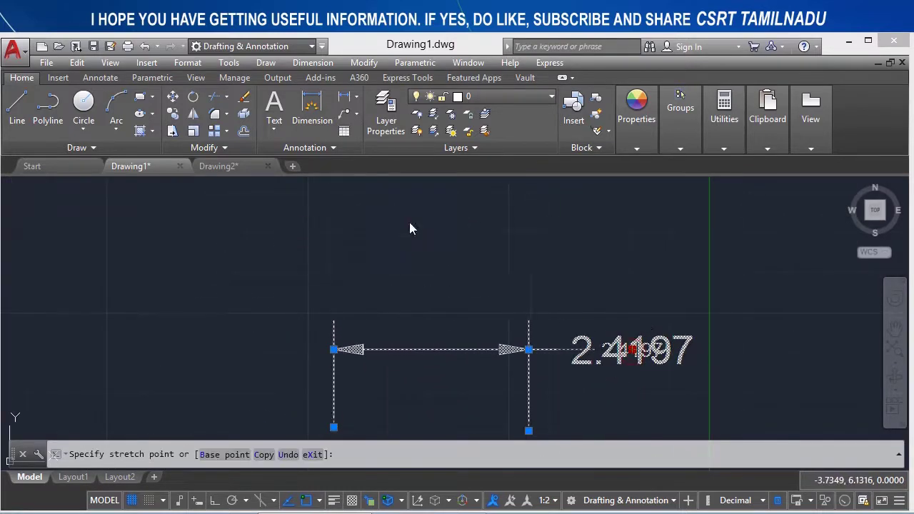
{"action": "left_click", "coordinate": [409, 228]}
{"action": "scroll", "coordinate": [438, 347], "scroll_direction": "down", "scroll_amount": 2}
{"action": "key", "text": "Escape"}
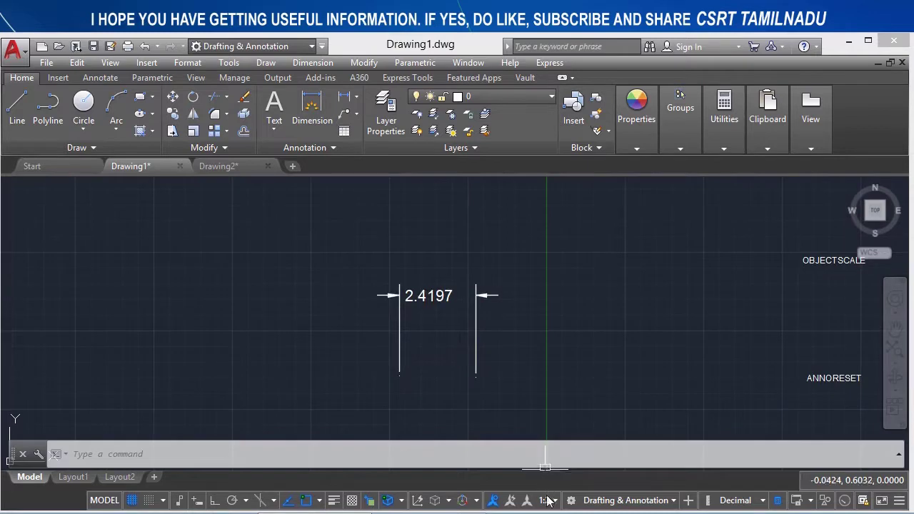
Switch the annotation scale to 1:1 and check the dimension's text position
{"action": "left_click", "coordinate": [556, 502]}
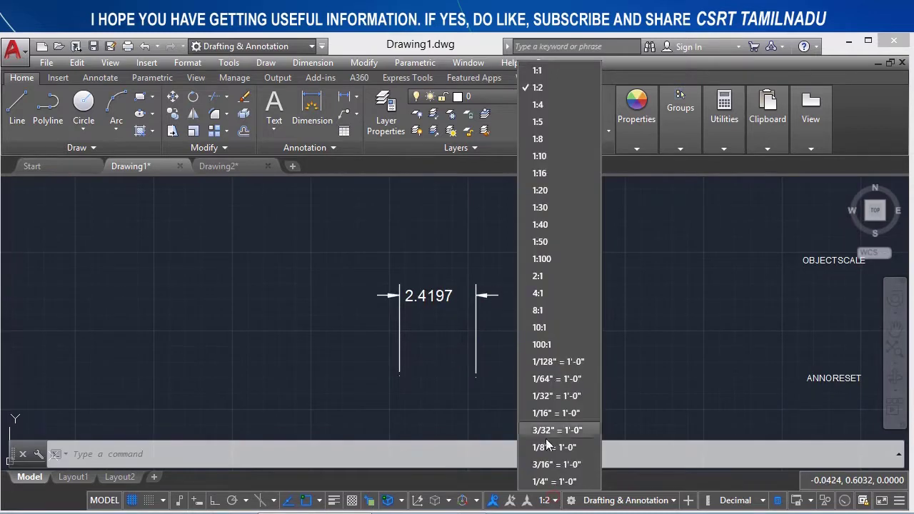
{"action": "left_click", "coordinate": [537, 66]}
{"action": "scroll", "coordinate": [478, 364], "scroll_direction": "up", "scroll_amount": 4}
{"action": "scroll", "coordinate": [511, 420], "scroll_direction": "down", "scroll_amount": 2}
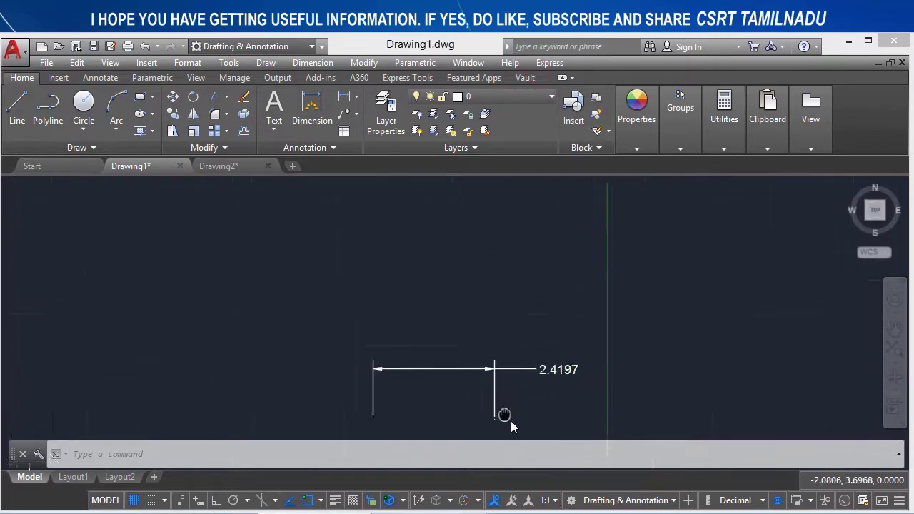
{"action": "middle_click_drag", "start_coordinate": [525, 391], "coordinate": [564, 421]}
{"action": "left_click", "coordinate": [532, 420]}
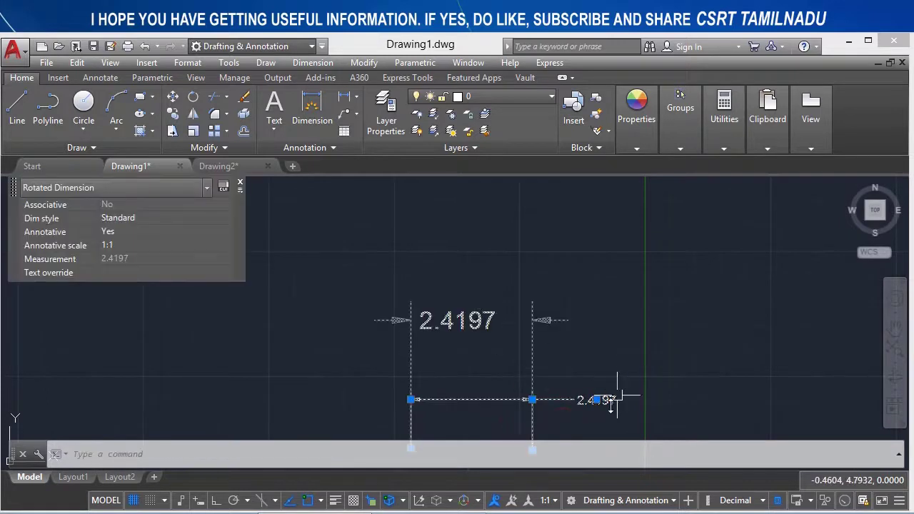
{"action": "key", "text": "Escape"}
{"action": "scroll", "coordinate": [582, 421], "scroll_direction": "down", "scroll_amount": 2}
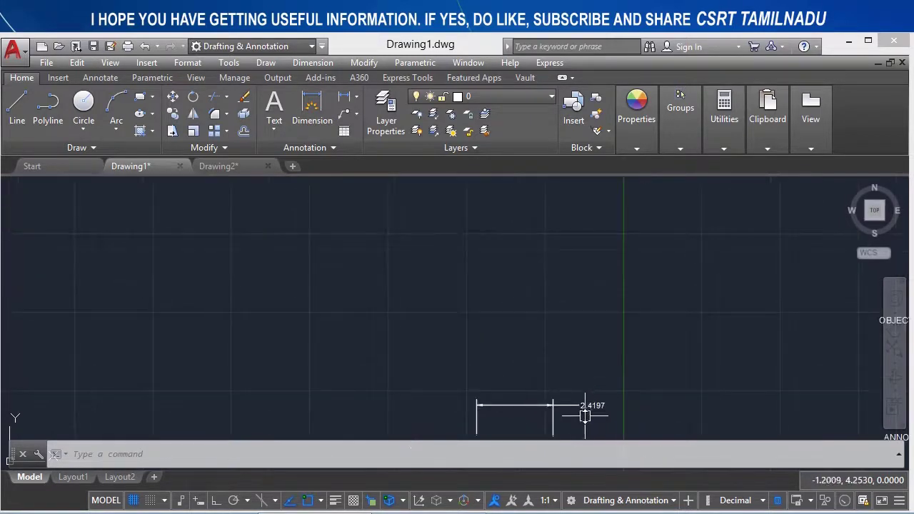
{"action": "middle_click_drag", "start_coordinate": [588, 414], "coordinate": [505, 310]}
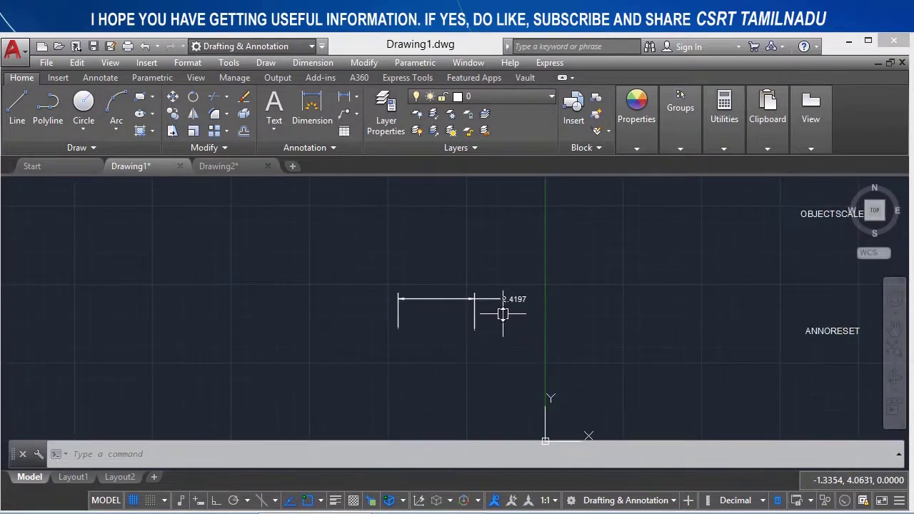
Run ANNORESET on the 2.4197 dimension at 1:1, then reselect it to verify
{"action": "type", "text": "ANNOR"}
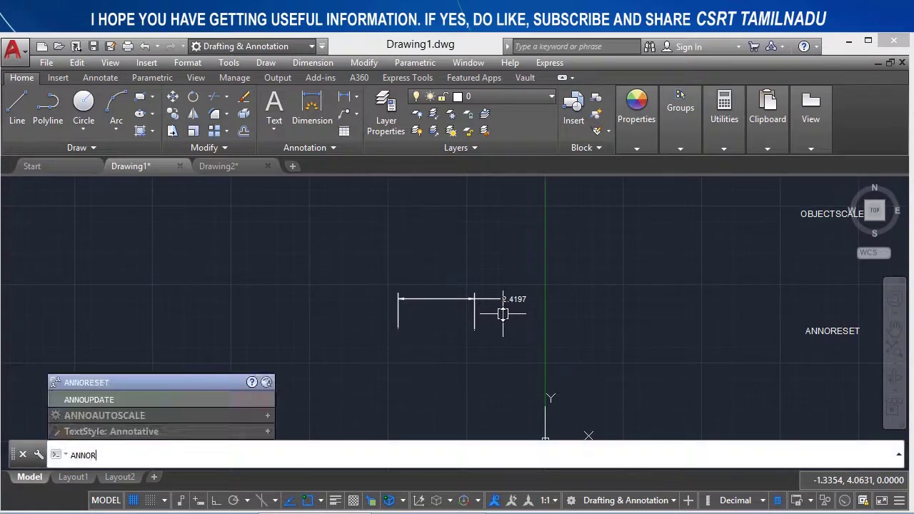
{"action": "type", "text": "E"}
{"action": "key", "text": "Return"}
{"action": "left_click", "coordinate": [486, 339]}
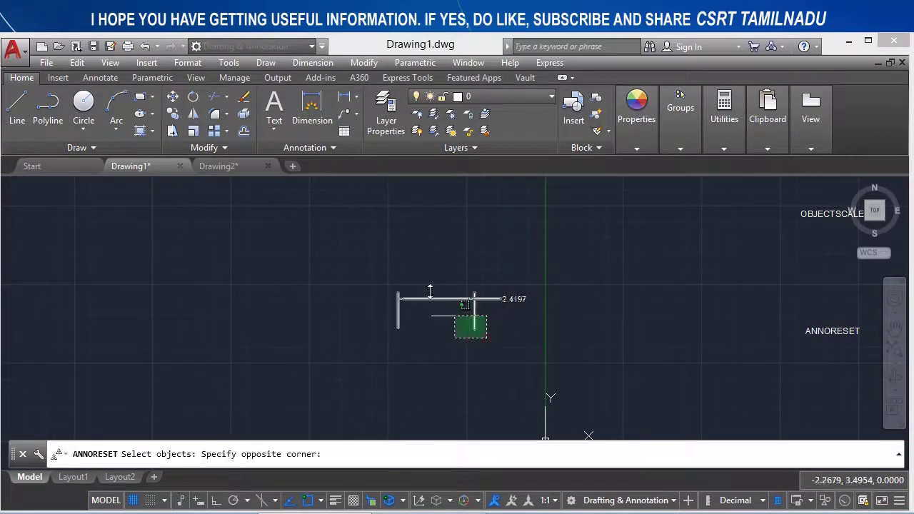
{"action": "left_click", "coordinate": [418, 284]}
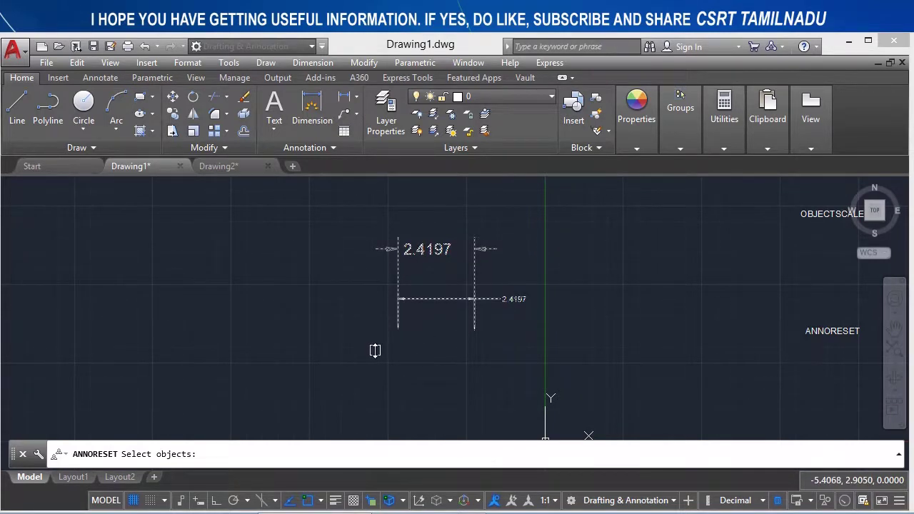
{"action": "key", "text": "Return"}
{"action": "left_click", "coordinate": [508, 330]}
{"action": "left_click", "coordinate": [365, 304]}
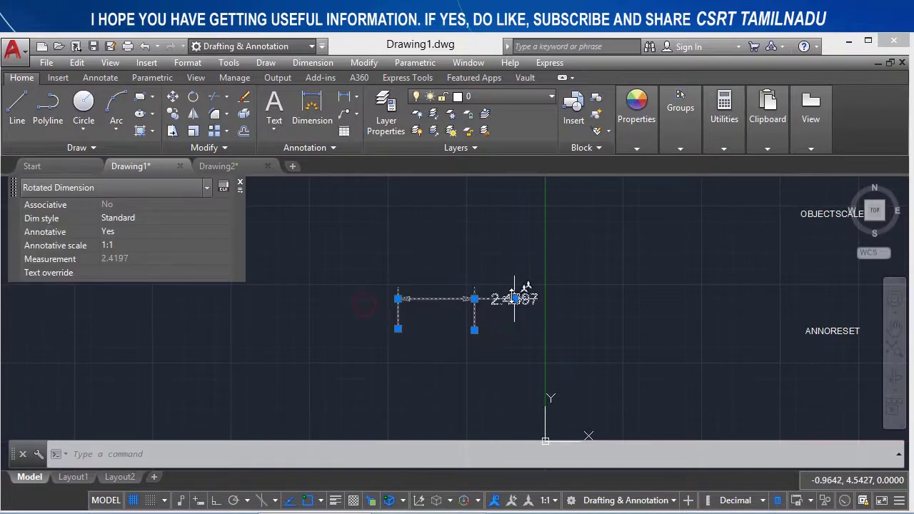